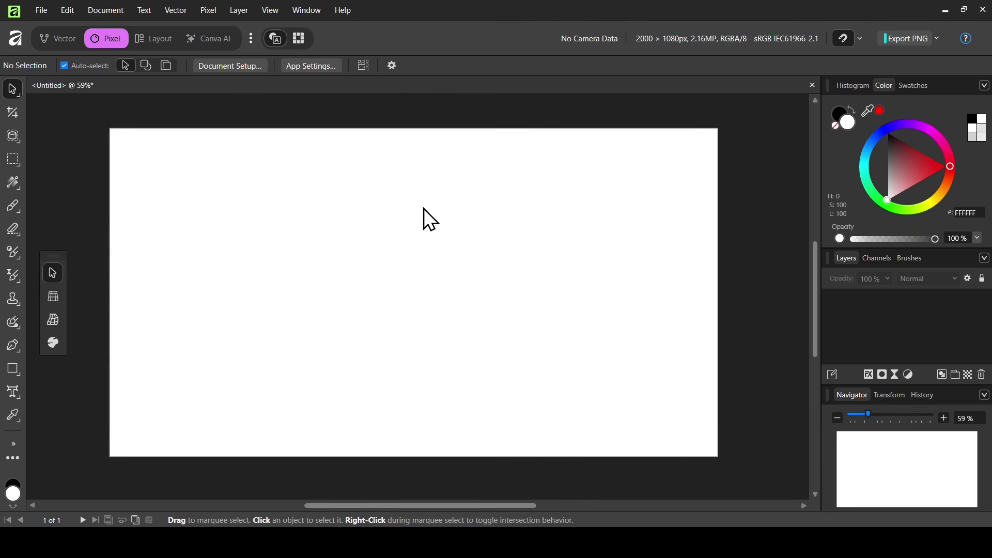
# Draw a tall rectangle about 505 px wide and 1133 px high across the canvas height and fill it light grey (DEDEDE)
pyautogui.click(15, 369)
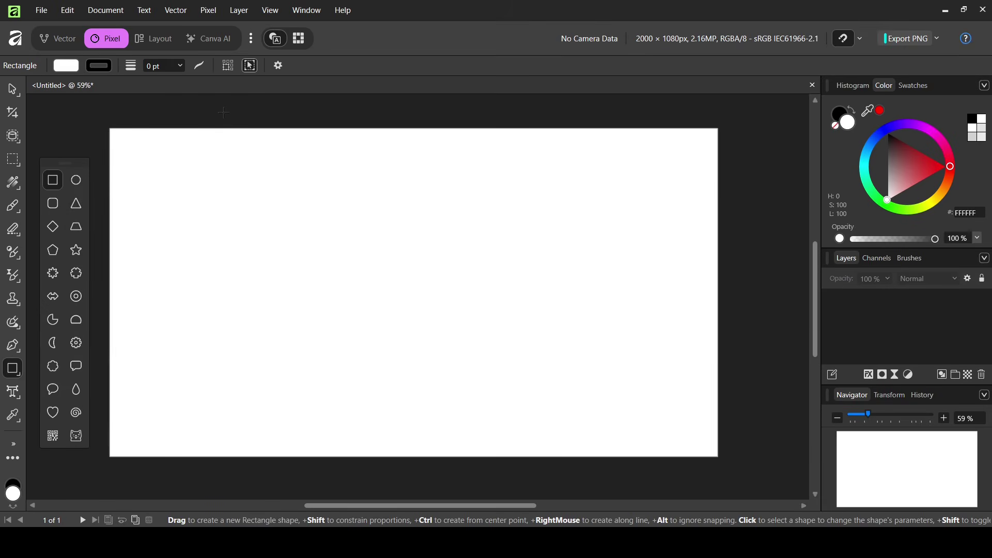
pyautogui.moveTo(224, 112); pyautogui.dragTo(377, 457)
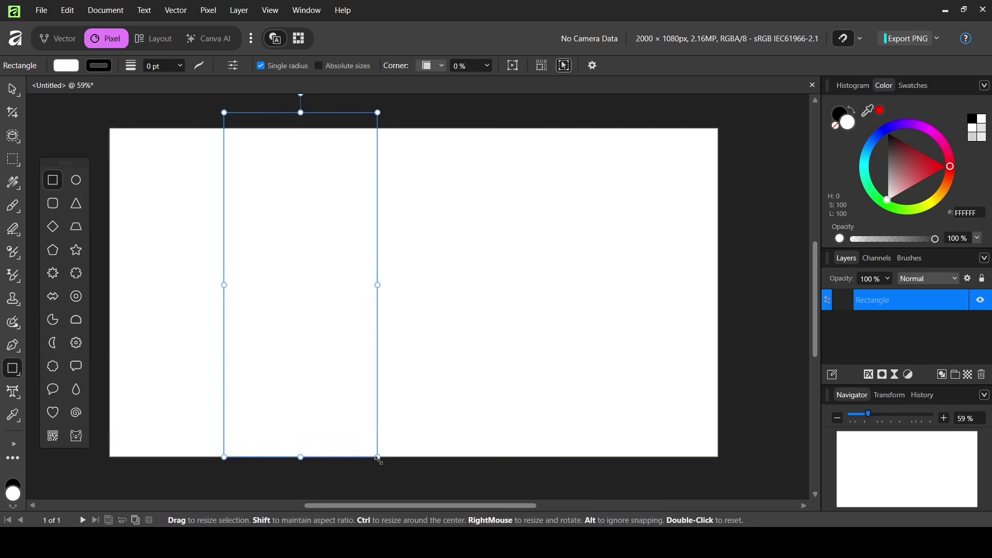
pyautogui.moveTo(913, 191); pyautogui.dragTo(888, 193)
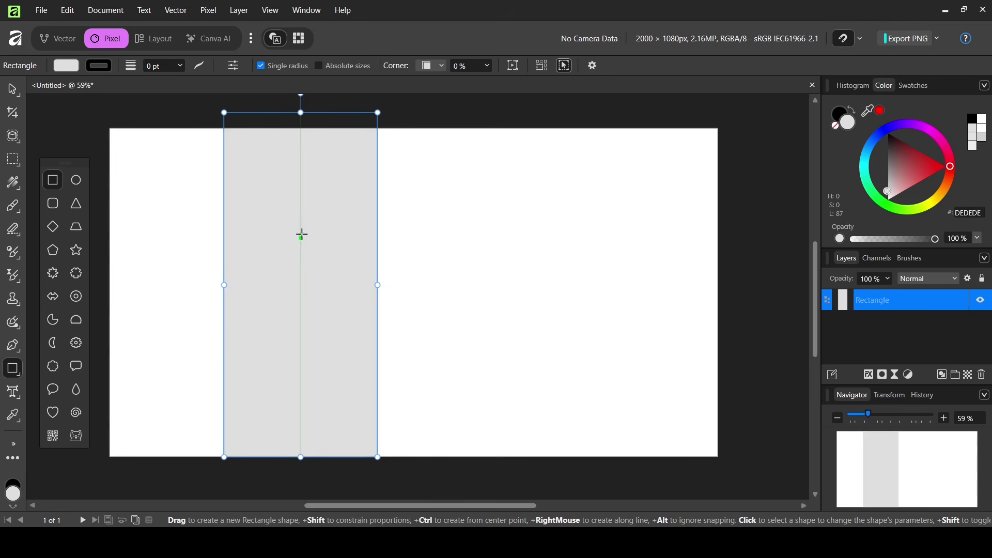
# Set the rectangle's width to 500 px
pyautogui.click(888, 395)
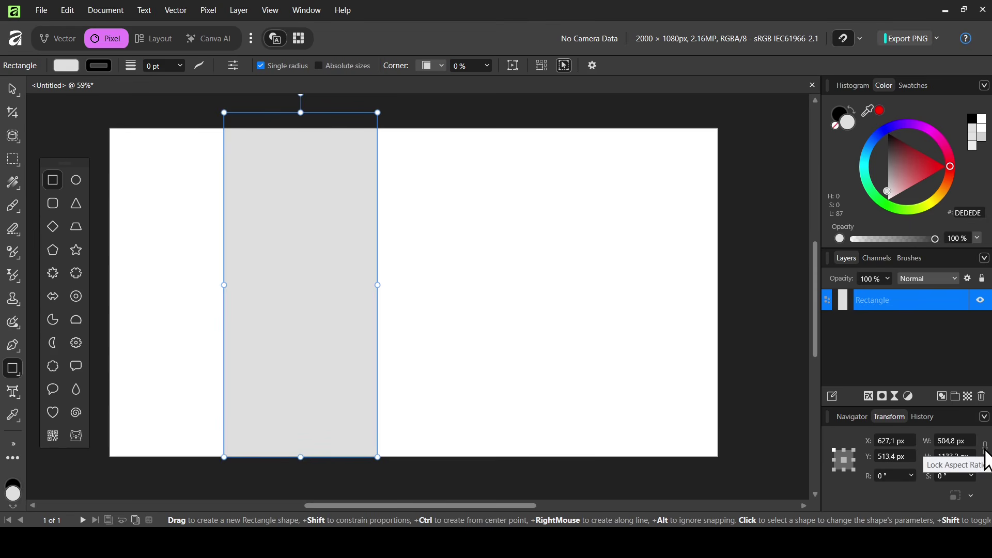
pyautogui.click(947, 441)
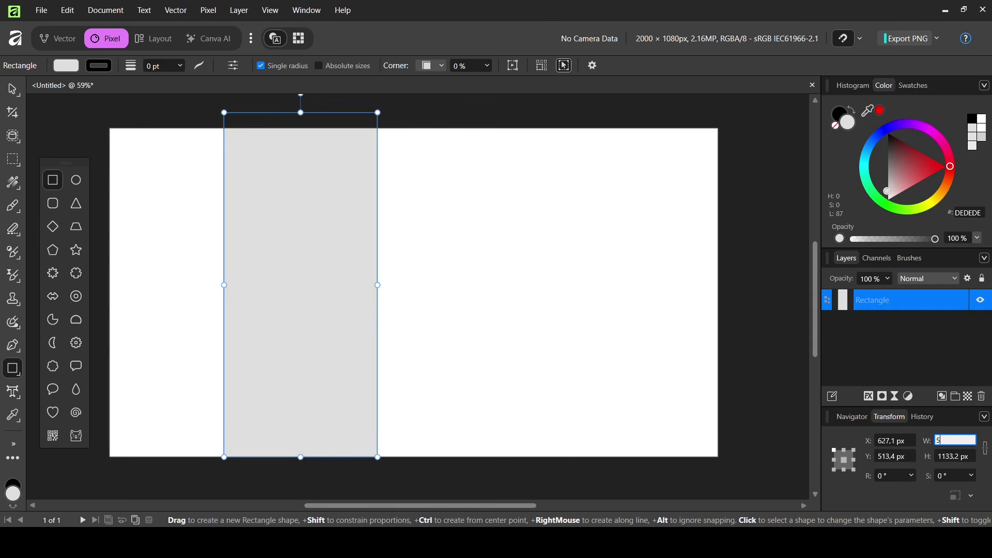
pyautogui.write('500')
pyautogui.press('Return')
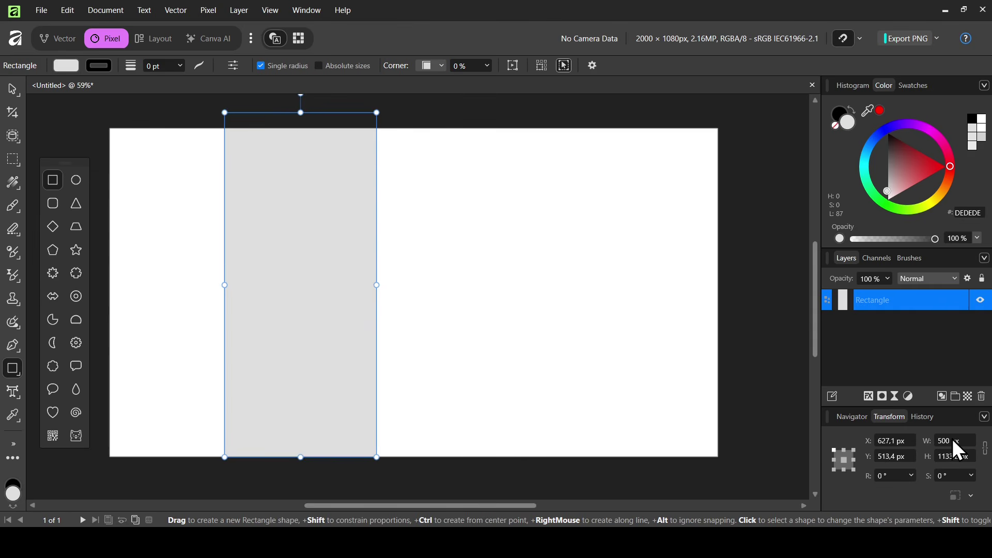
# Move the rectangle flush with the canvas's left edge and centre it vertically
pyautogui.click(861, 39)
pyautogui.click(14, 89)
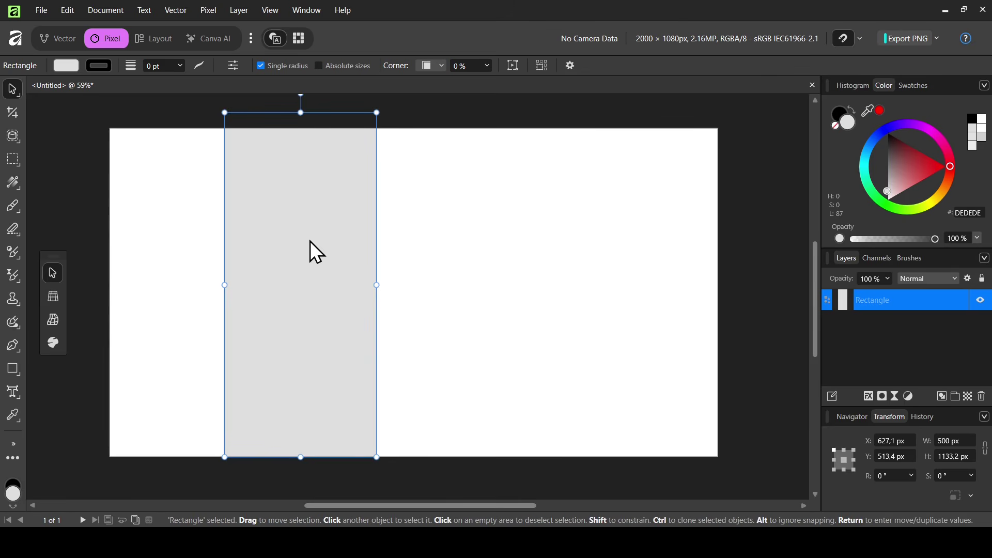
pyautogui.moveTo(309, 242); pyautogui.dragTo(196, 247)
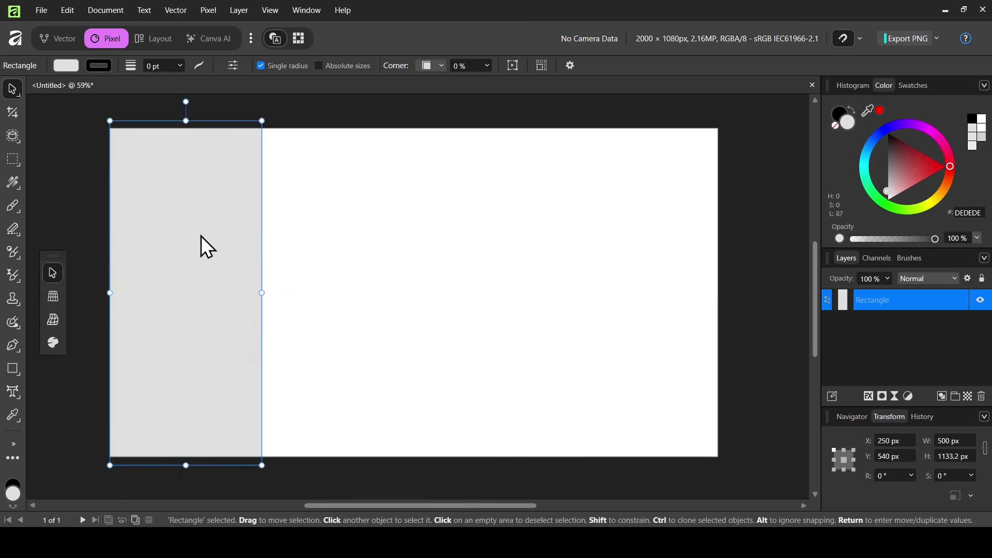
# Duplicate the rectangle three times, placing the copies edge to edge so the four rectangles span the canvas width
pyautogui.hotkey('ctrl', 'j')
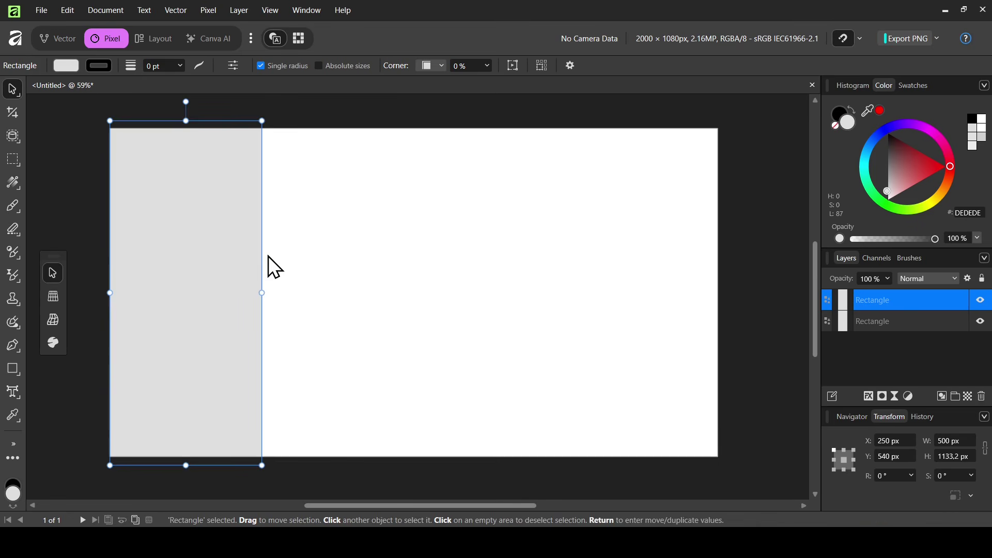
pyautogui.moveTo(193, 280); pyautogui.dragTo(348, 283)
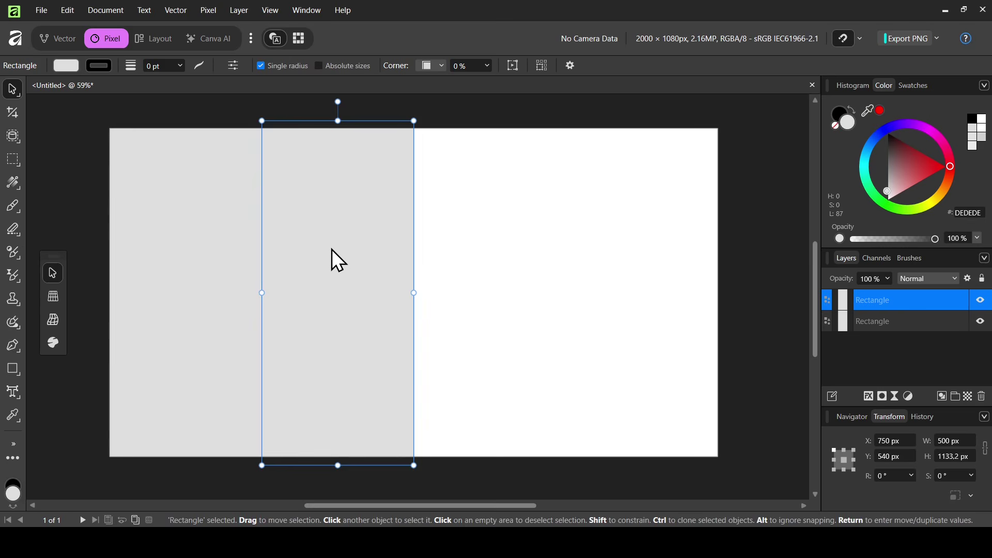
pyautogui.hotkey('ctrl', 'j')
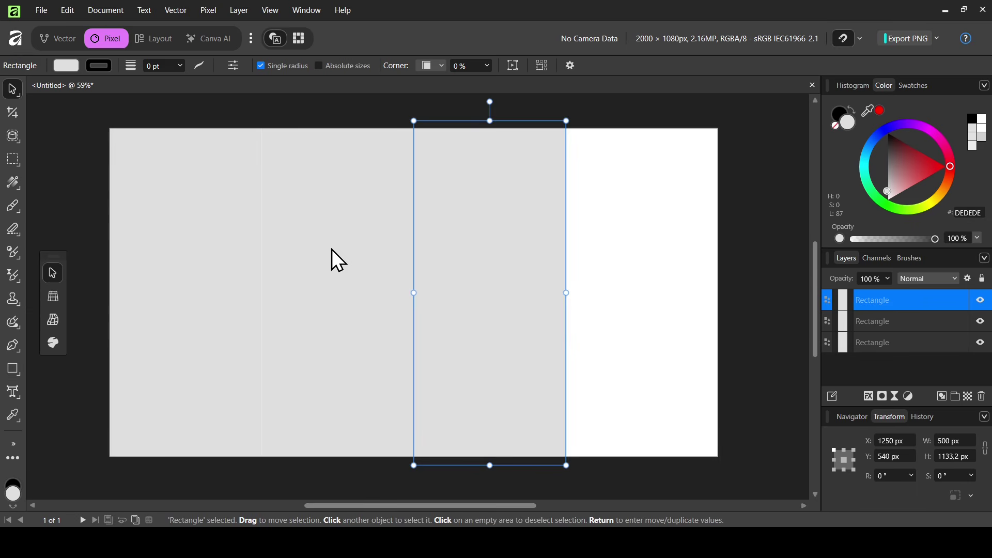
pyautogui.hotkey('ctrl', 'j')
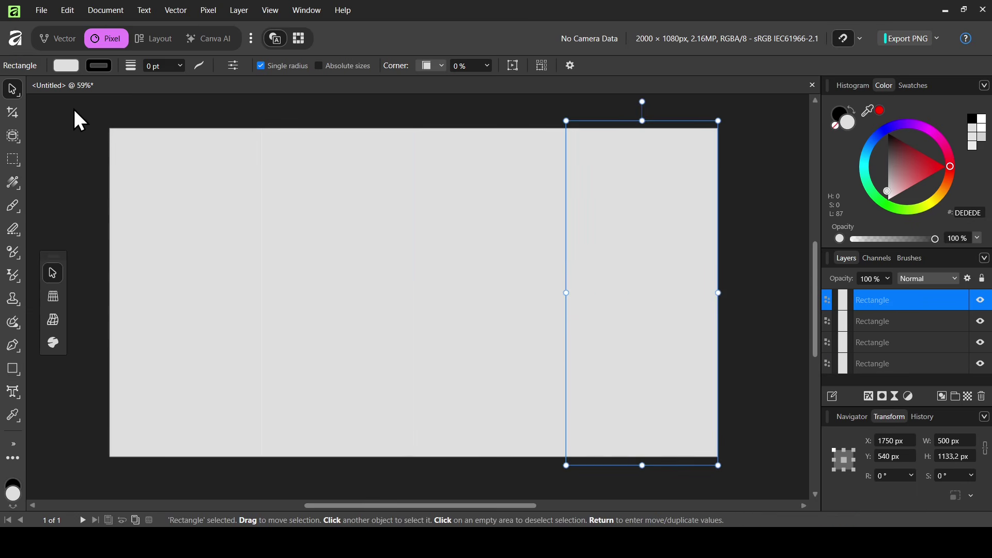
# Shear all four rectangles together by about -7.4°, slanting their upper ends to the right
pyautogui.moveTo(69, 106); pyautogui.dragTo(773, 480)
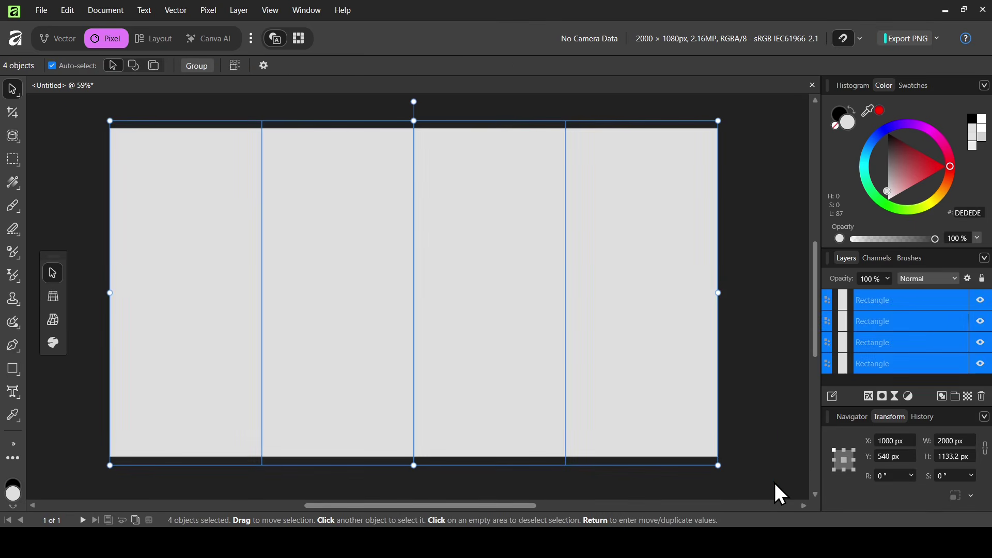
pyautogui.moveTo(815, 351); pyautogui.dragTo(818, 343)
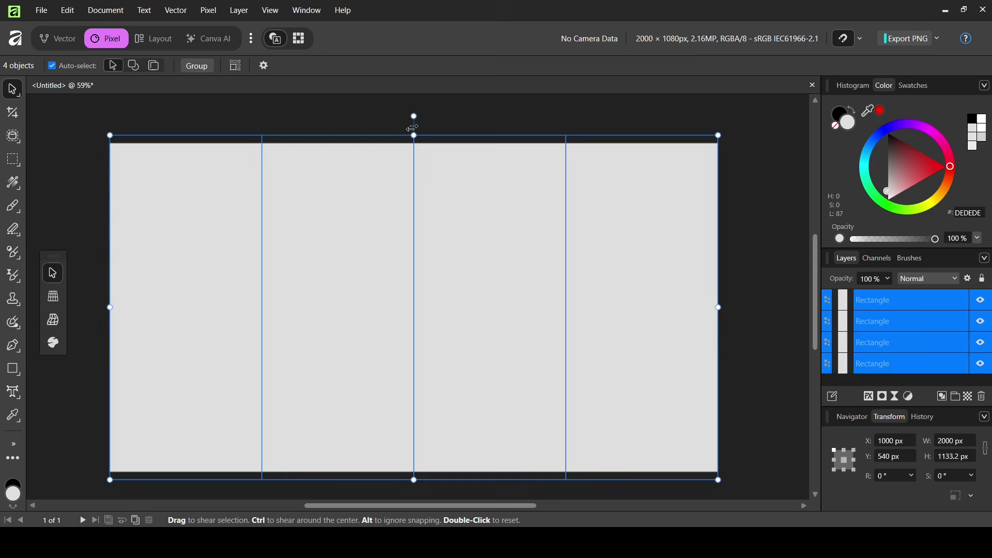
pyautogui.moveTo(414, 128); pyautogui.dragTo(458, 125)
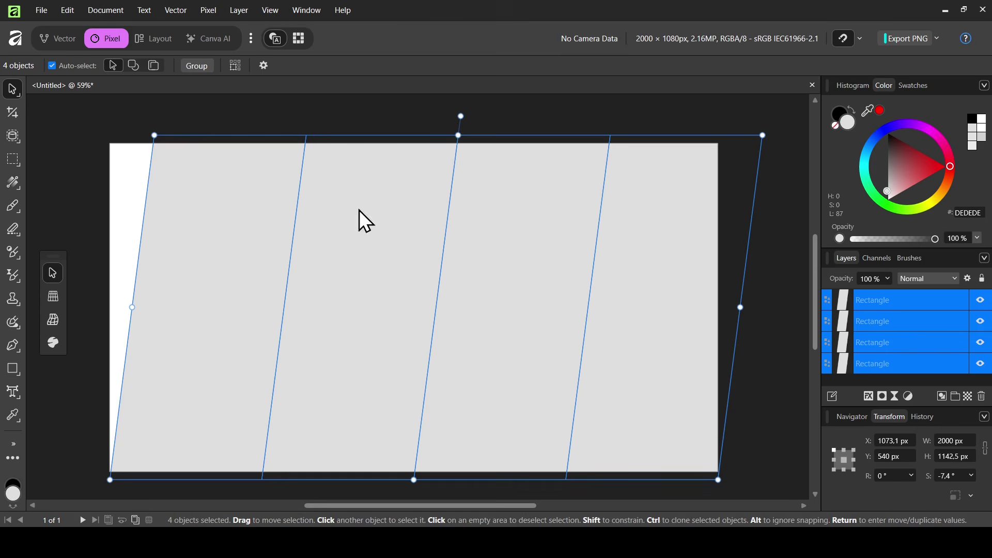
# Centre the slanted rectangles on the canvas and scale them proportionally about their centre to about 2160 px wide
pyautogui.moveTo(501, 281); pyautogui.dragTo(475, 280)
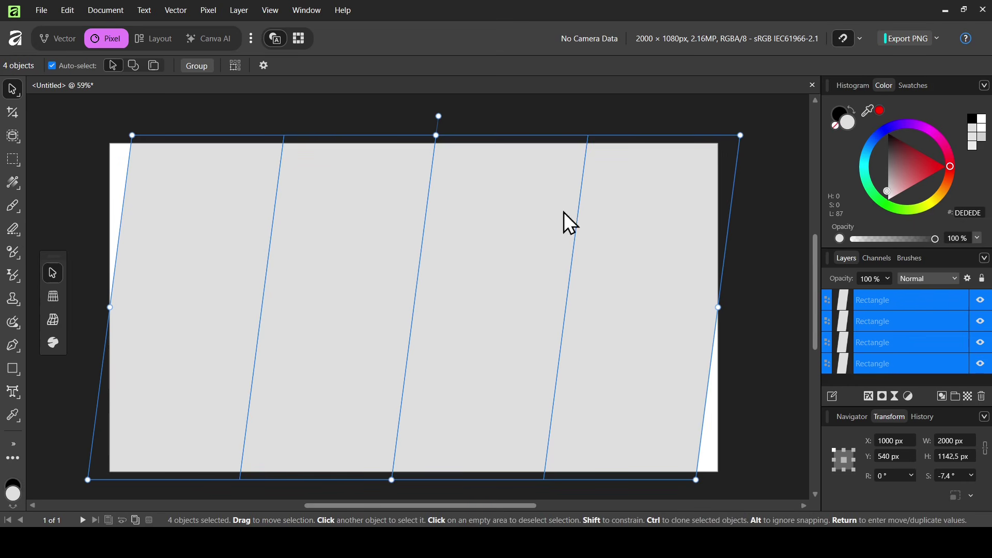
pyautogui.moveTo(720, 308); pyautogui.dragTo(745, 308)
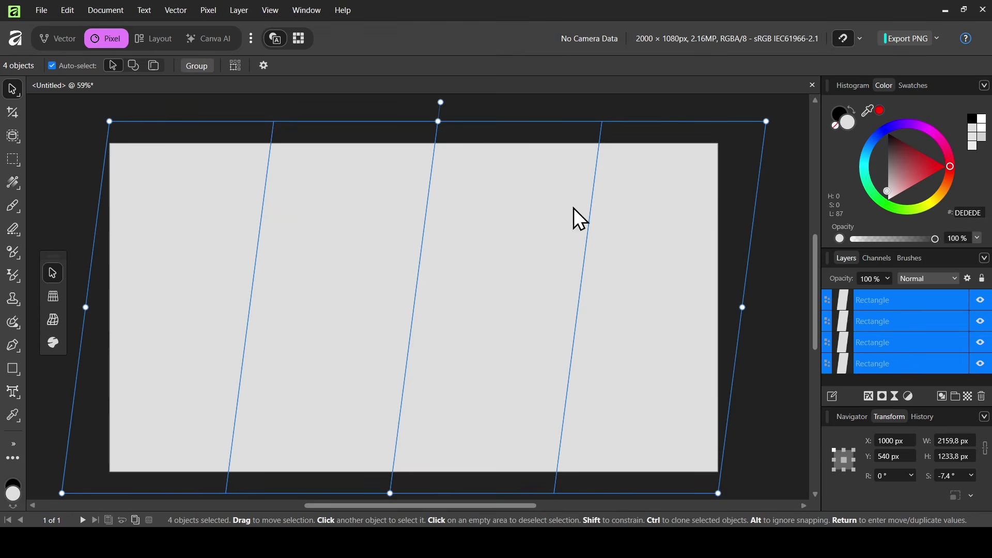
pyautogui.click(783, 208)
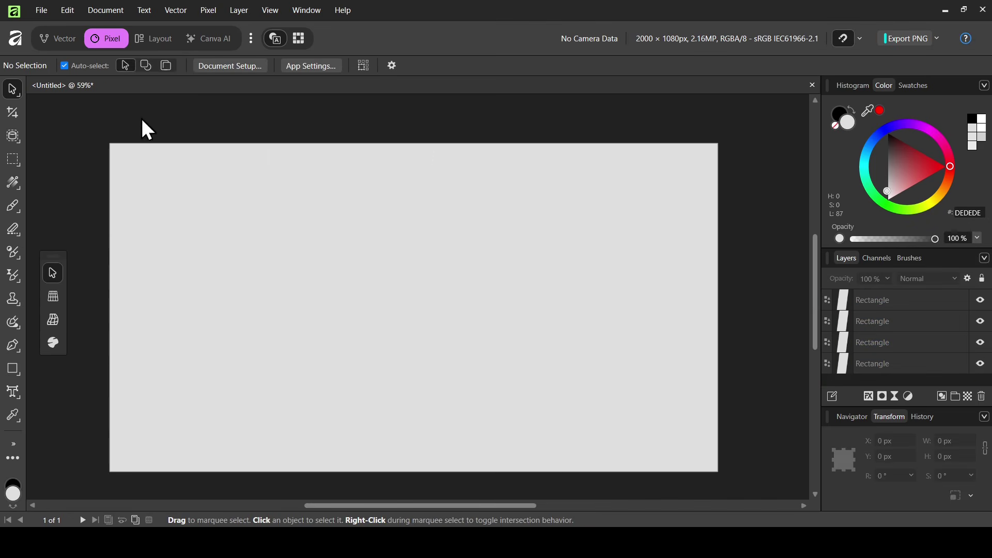
# Give the leftmost slanted rectangle a bitmap fill using the image 639.jpg
pyautogui.click(129, 189)
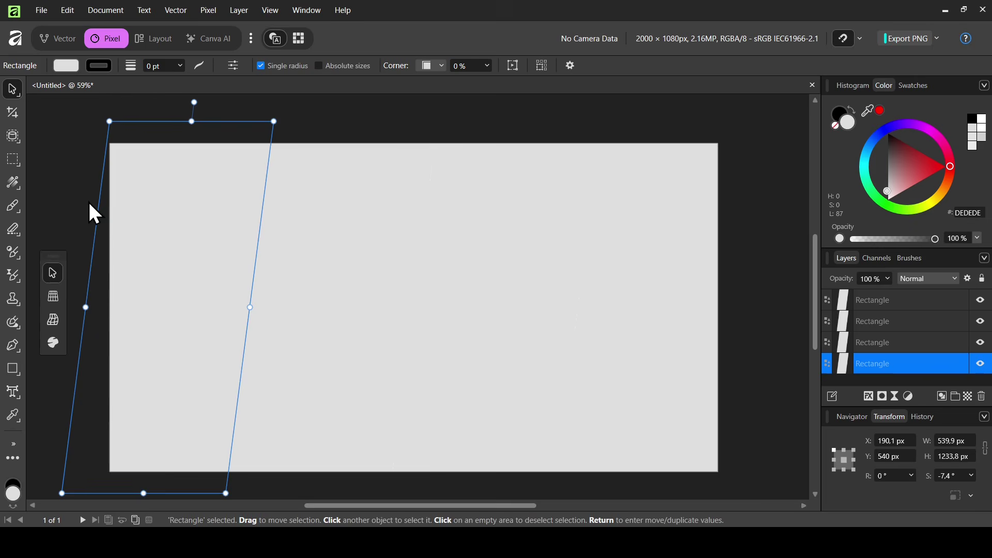
pyautogui.click(18, 183)
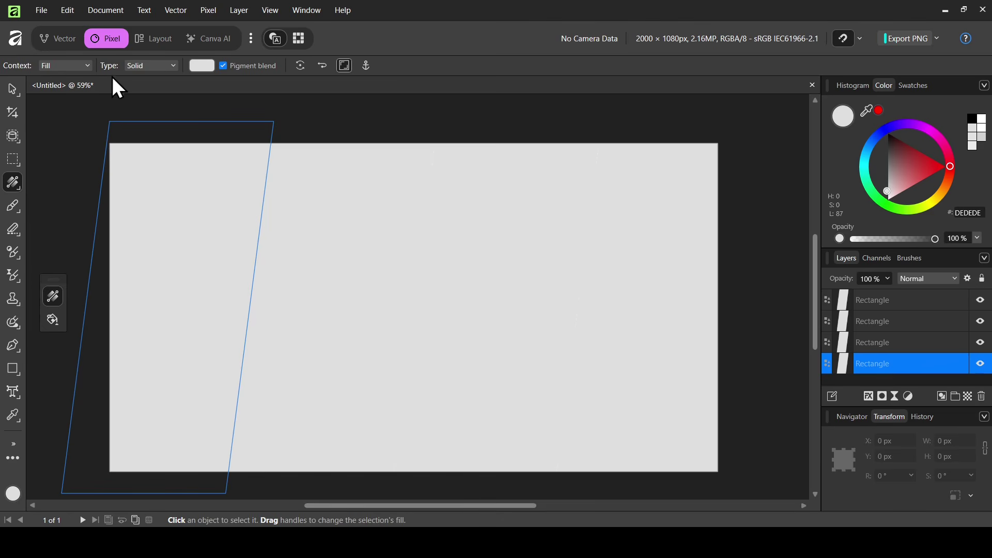
pyautogui.click(163, 66)
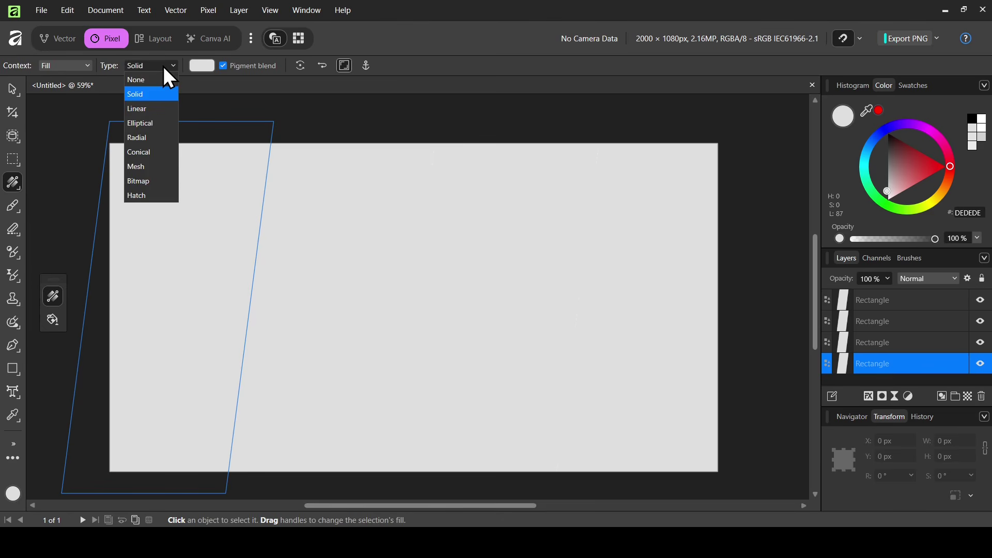
pyautogui.click(151, 182)
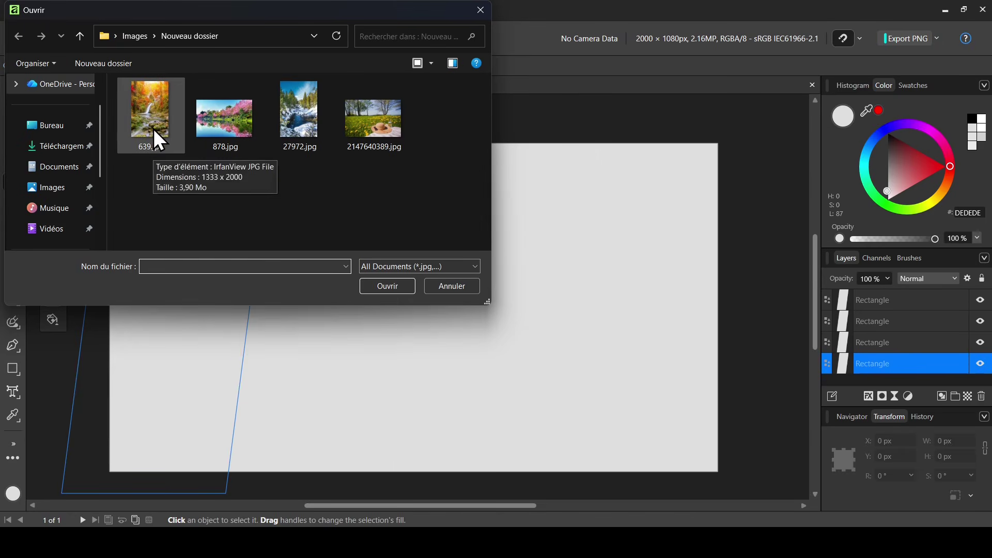
pyautogui.click(157, 149)
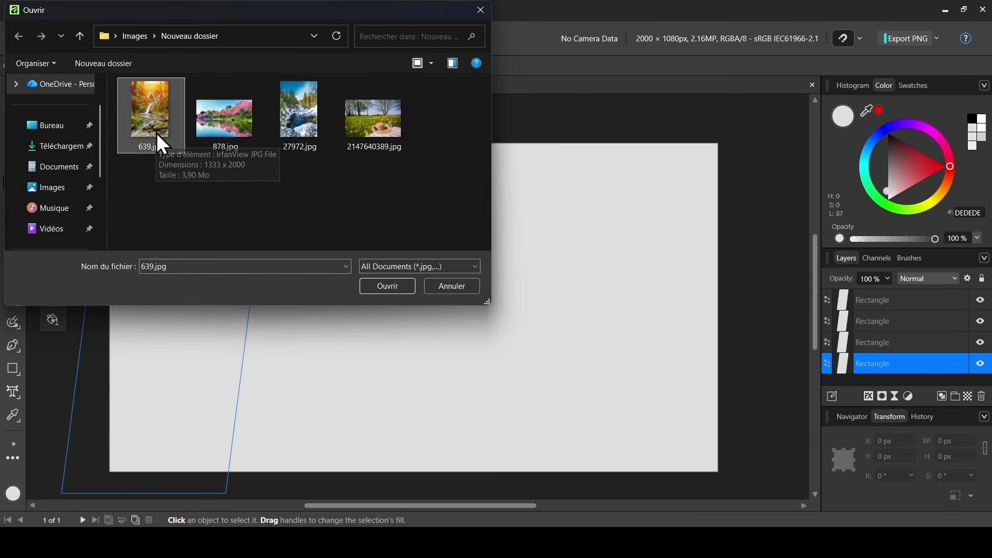
pyautogui.doubleClick(157, 134)
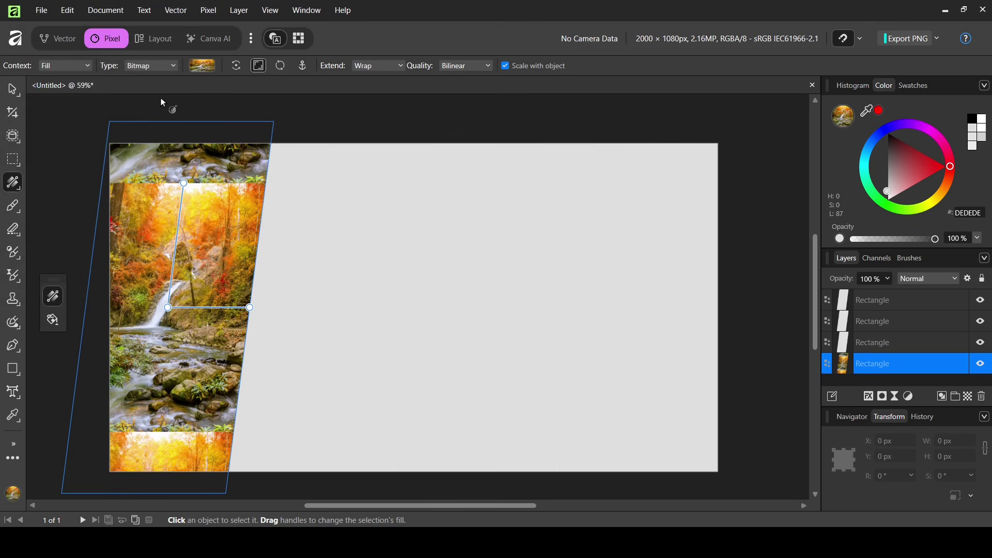
# Remove the skew from the autumn waterfall fill and set its extend mode to Zero
pyautogui.click(284, 64)
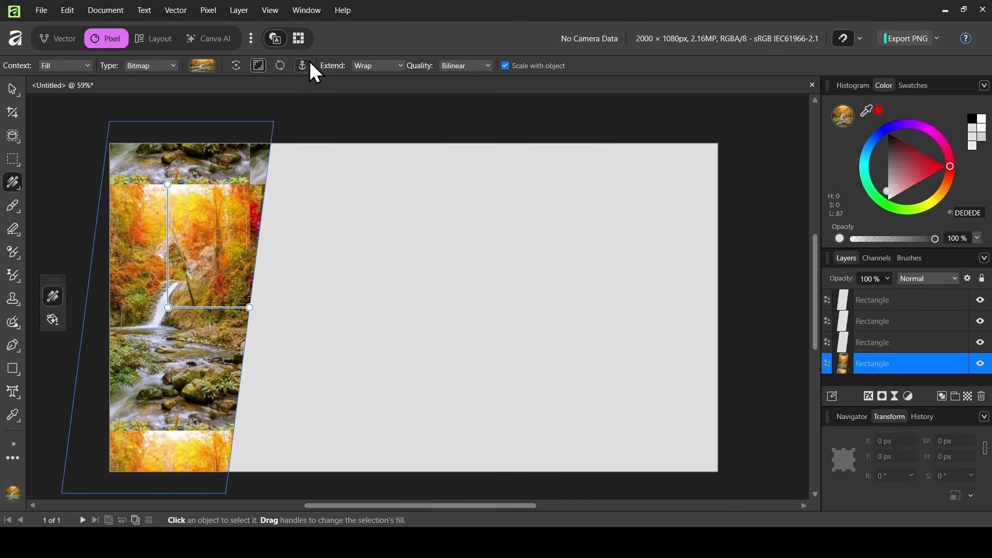
pyautogui.click(383, 67)
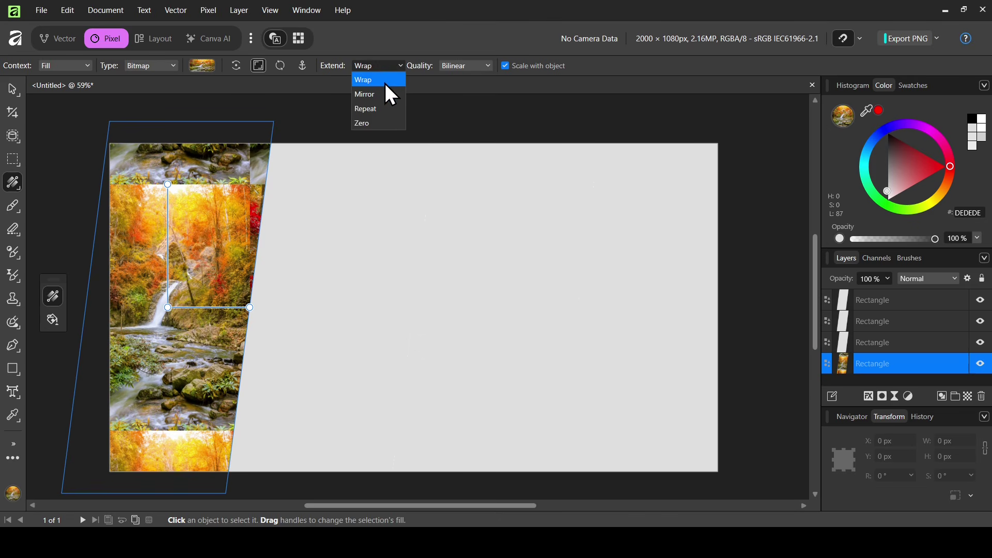
pyautogui.click(383, 124)
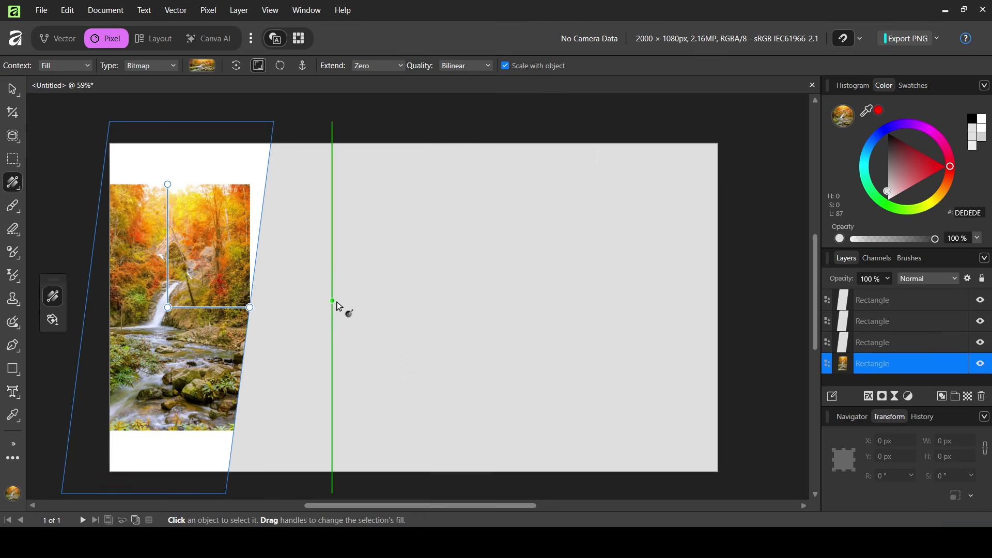
# Enlarge the waterfall fill and shift it slightly up and right so it covers the whole visible leftmost rectangle
pyautogui.moveTo(251, 307); pyautogui.dragTo(283, 307)
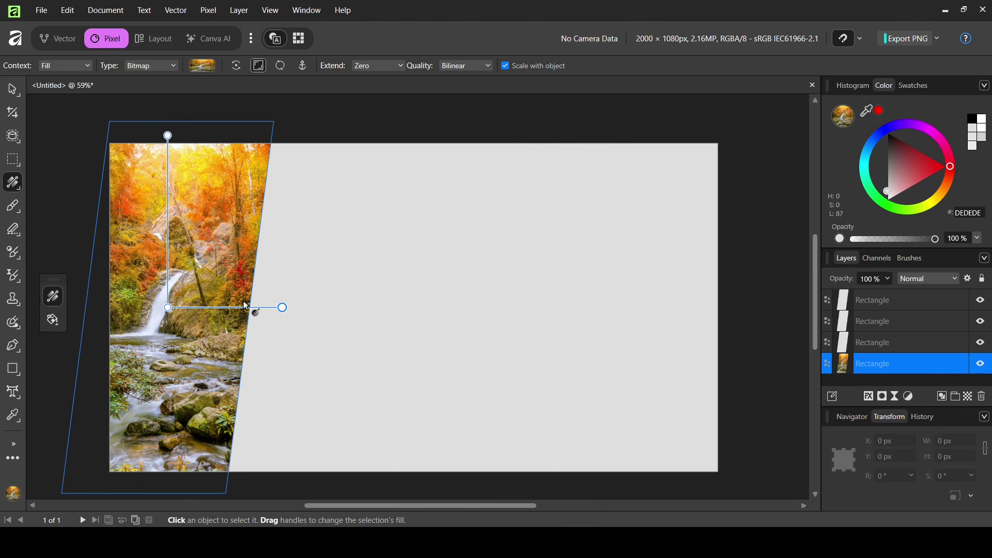
pyautogui.moveTo(283, 306)
pyautogui.mouseDown()
pyautogui.moveTo(235, 305)
pyautogui.moveTo(286, 309)
pyautogui.mouseUp()
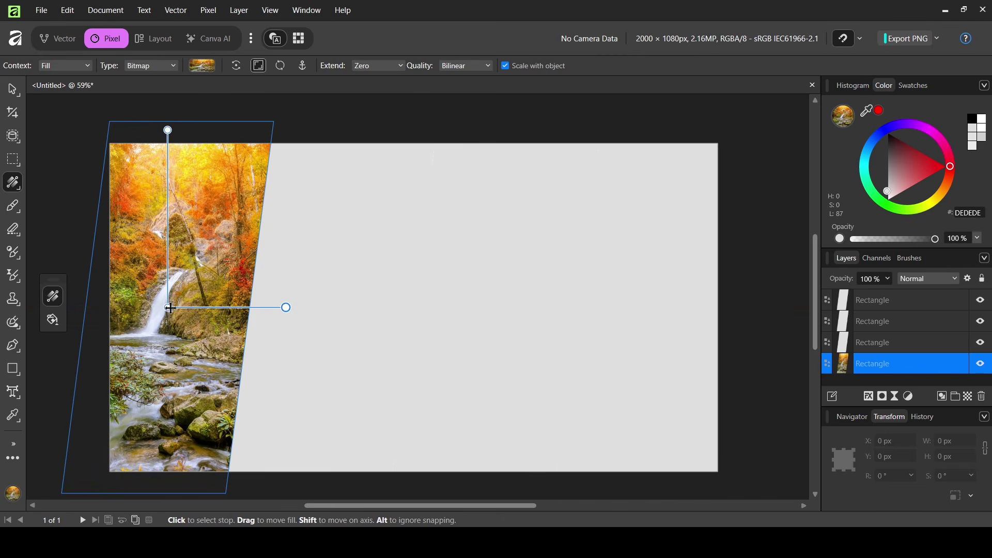
pyautogui.moveTo(170, 307)
pyautogui.mouseDown()
pyautogui.moveTo(182, 288)
pyautogui.moveTo(178, 308)
pyautogui.moveTo(177, 299)
pyautogui.mouseUp()
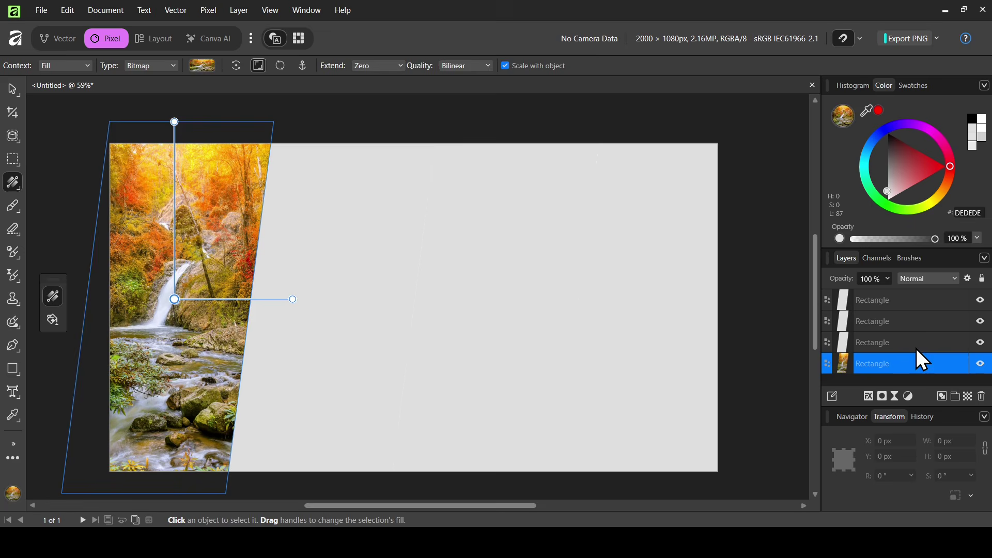
# Give the second slanted rectangle from the left a bitmap fill using 27972.jpg and remove the fill's skew
pyautogui.click(965, 342)
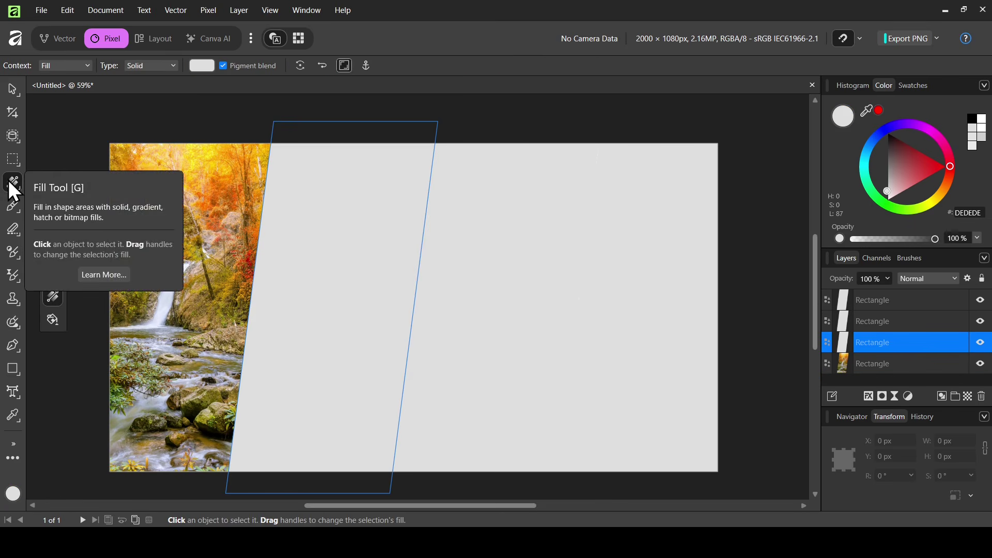
pyautogui.click(149, 64)
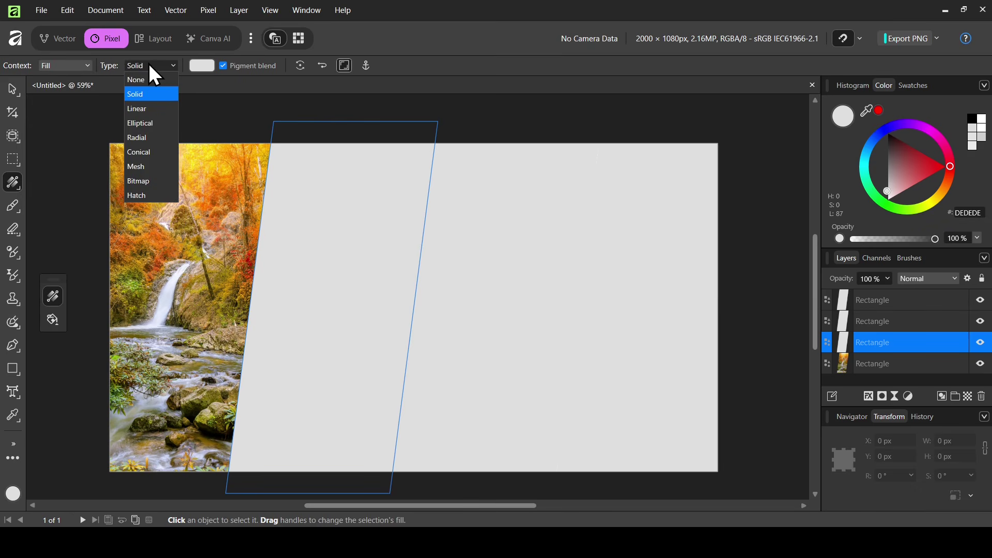
pyautogui.click(153, 181)
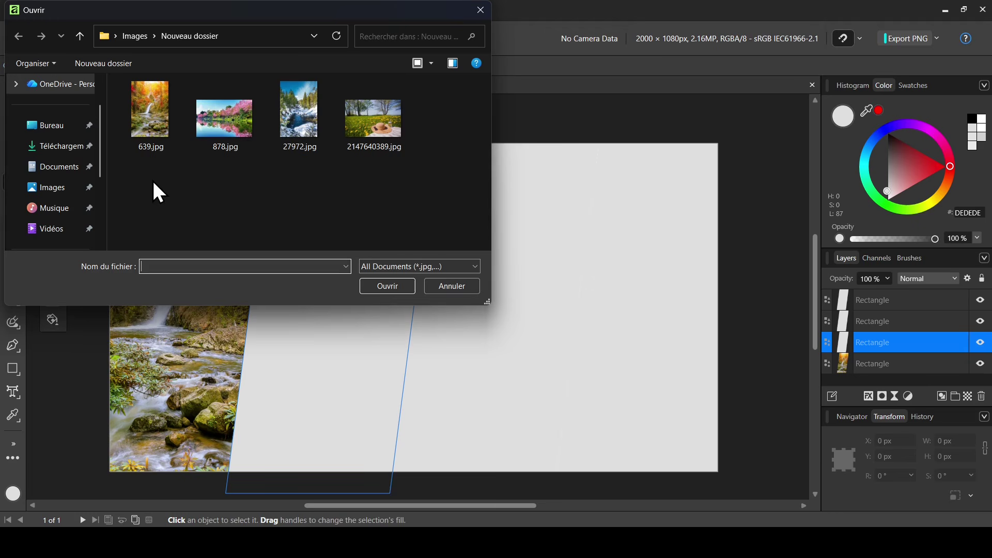
pyautogui.doubleClick(305, 116)
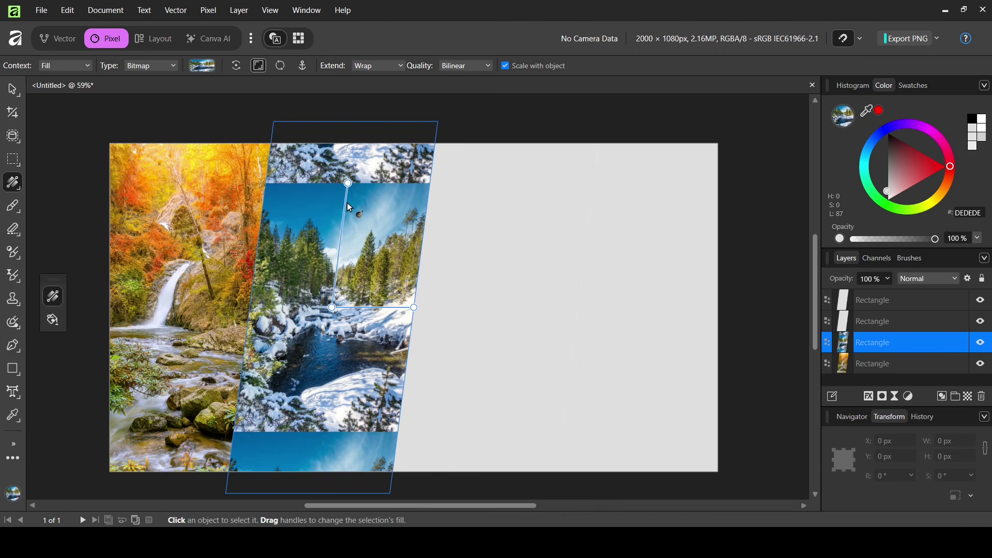
pyautogui.click(283, 63)
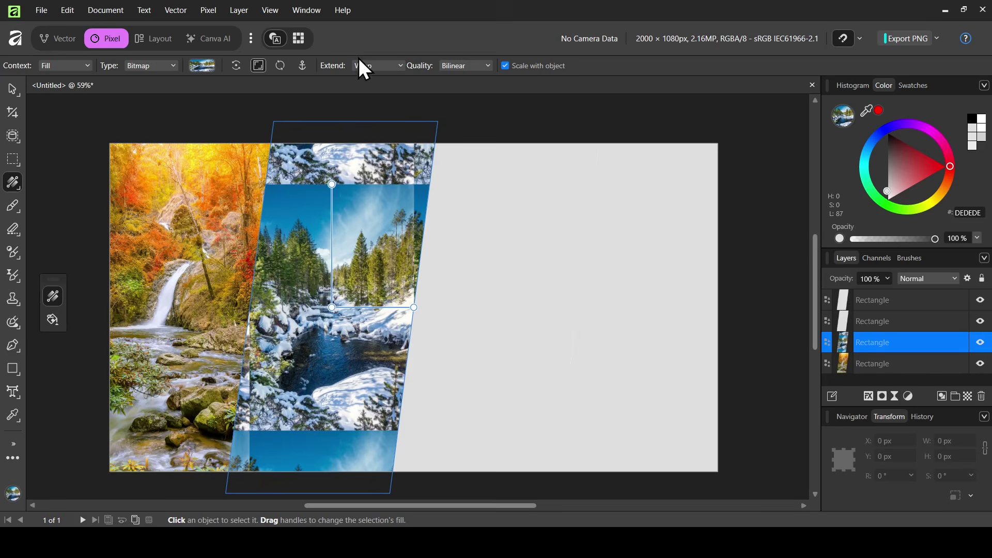
# Set the winter river fill's extend mode to Zero, enlarge it to cover the second slanted rectangle and shift it slightly right
pyautogui.click(389, 65)
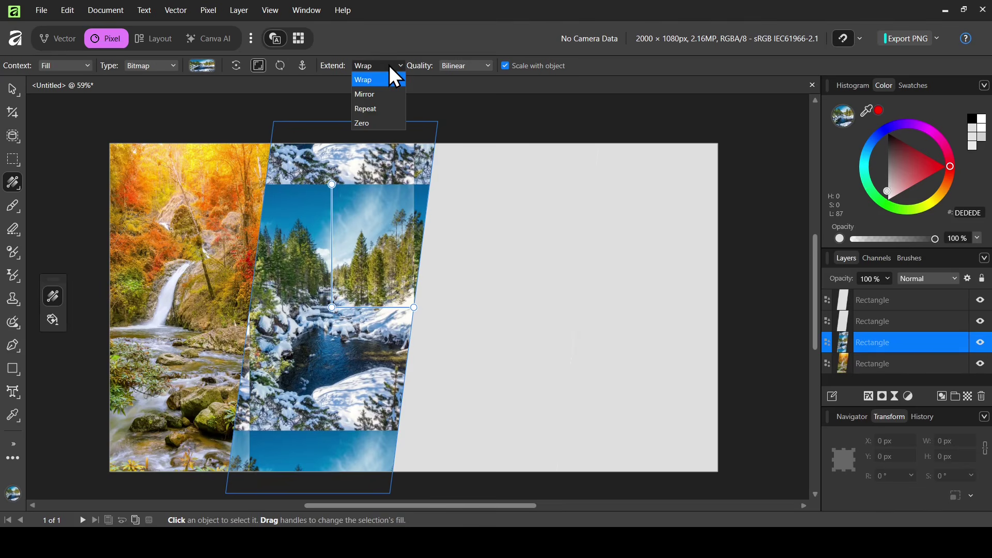
pyautogui.click(383, 122)
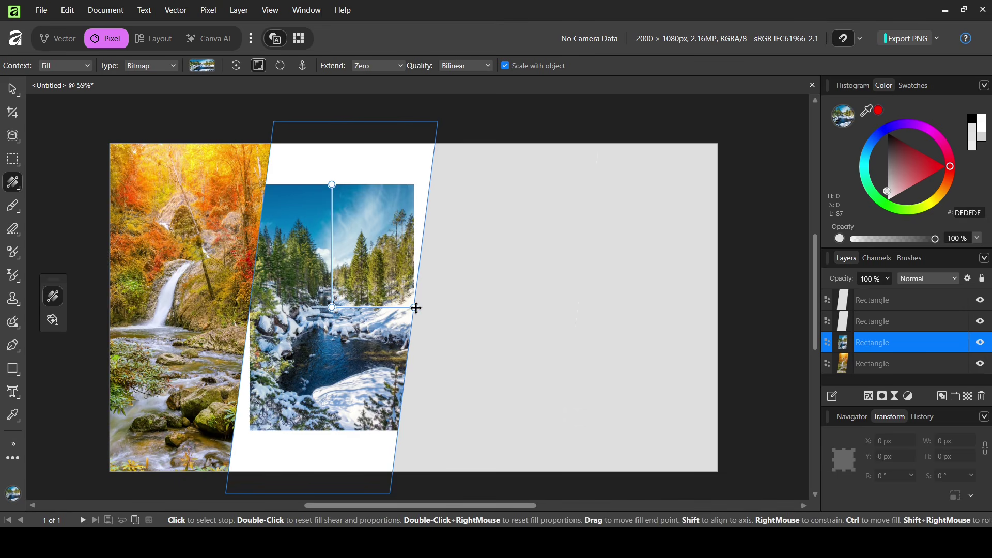
pyautogui.moveTo(416, 308); pyautogui.dragTo(453, 308)
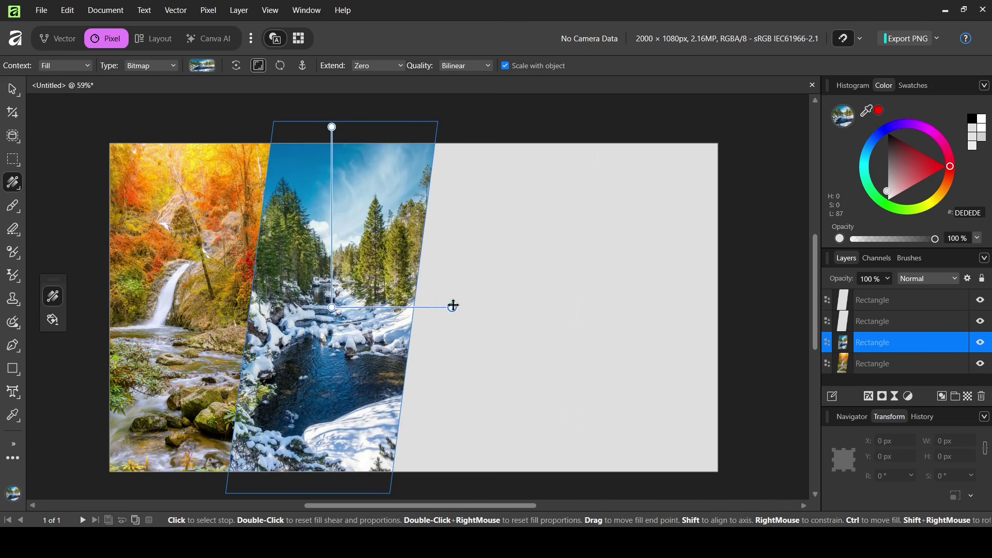
pyautogui.moveTo(333, 307); pyautogui.dragTo(338, 305)
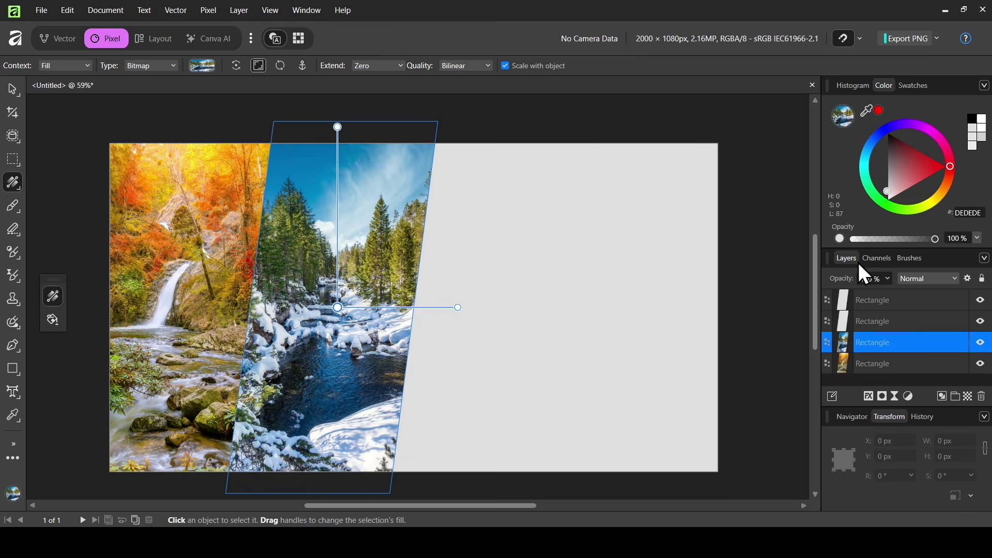
# Give the third slanted rectangle from the left a bitmap fill using 878.jpg and remove the fill's skew
pyautogui.click(908, 325)
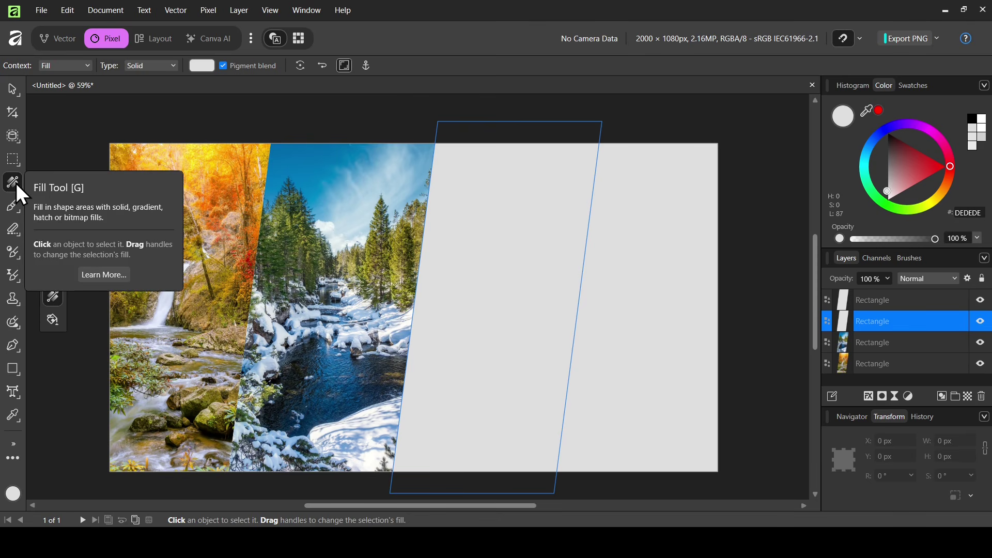
pyautogui.click(147, 66)
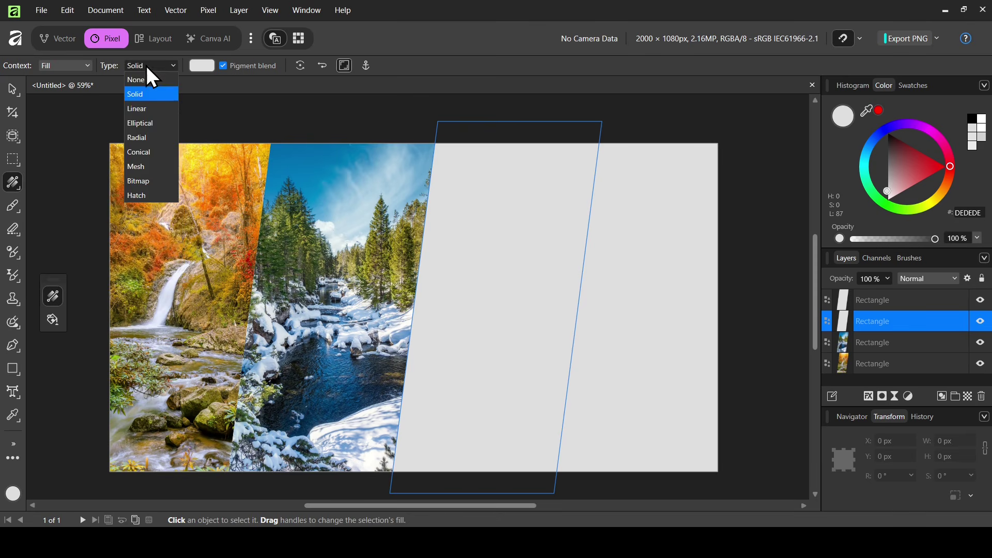
pyautogui.click(152, 184)
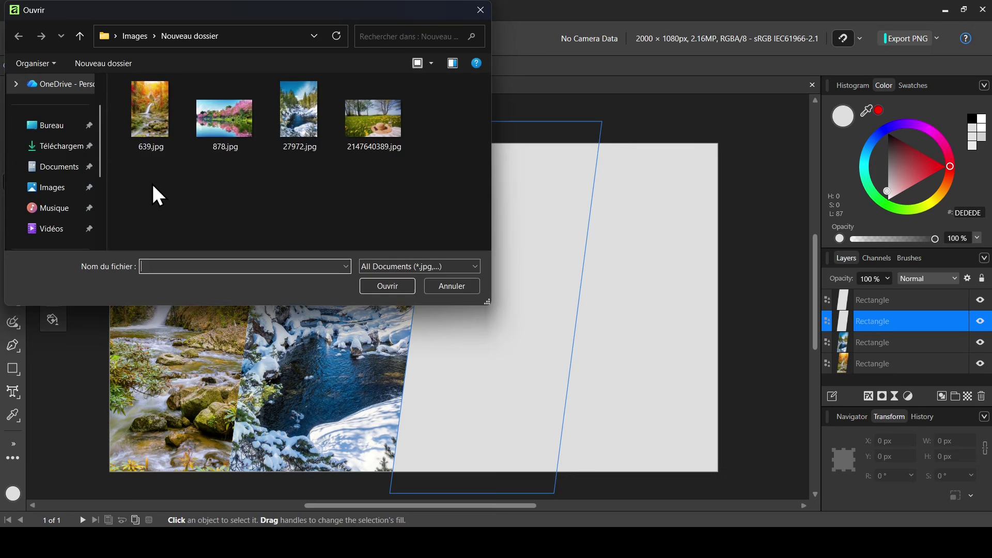
pyautogui.doubleClick(229, 125)
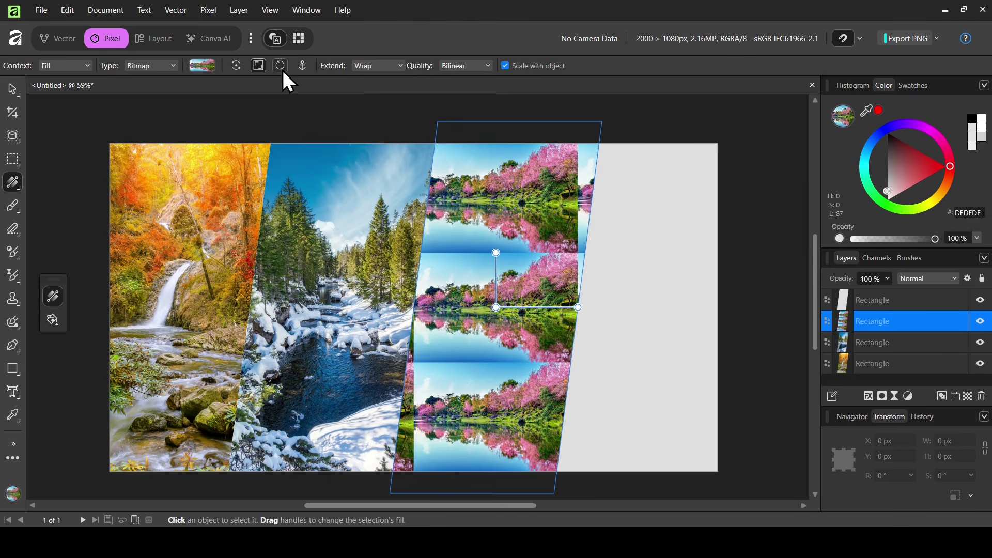
# Set the pink blossom fill's extend mode to Zero and enlarge it to cover the third slanted rectangle
pyautogui.click(380, 66)
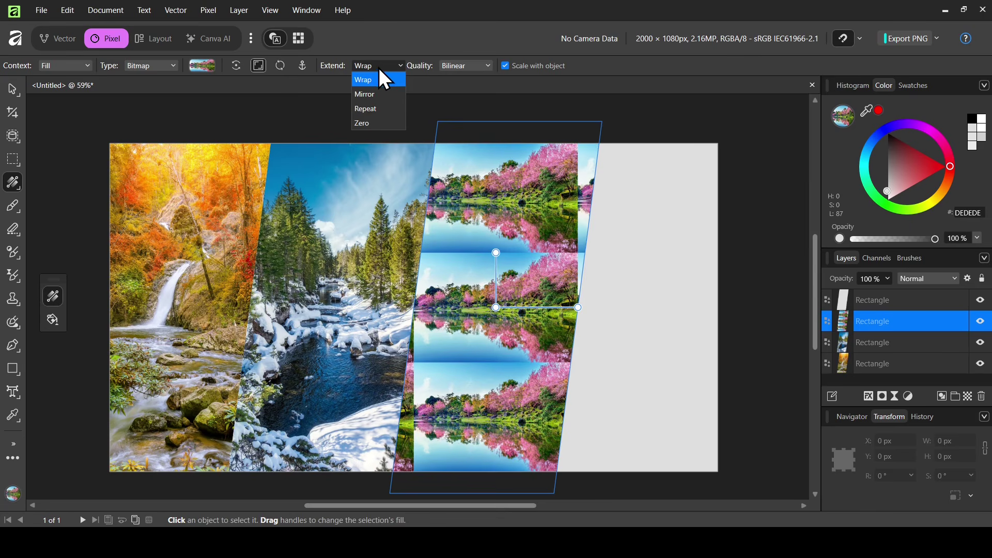
pyautogui.click(368, 123)
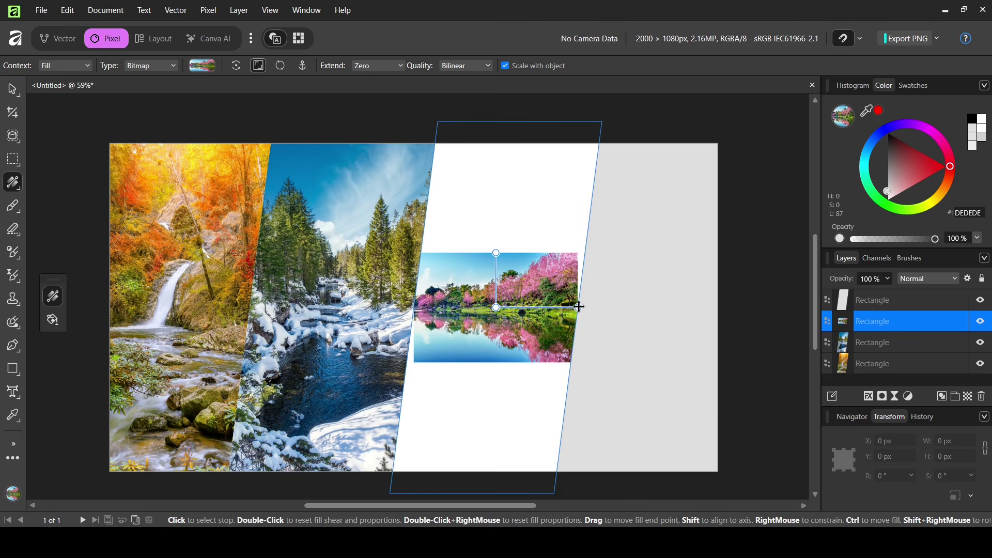
pyautogui.moveTo(578, 307); pyautogui.dragTo(767, 319)
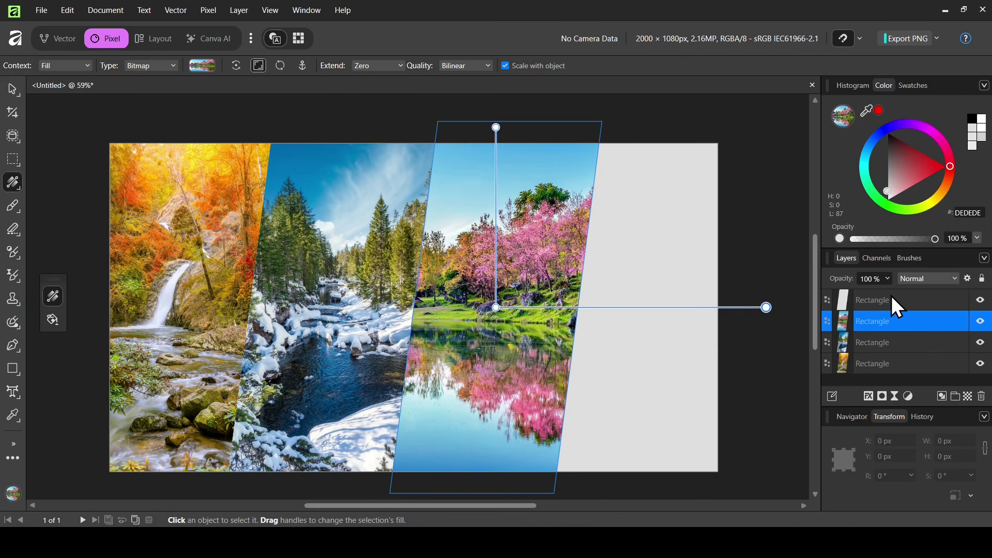
# Give the rightmost slanted rectangle a bitmap fill using 2147640389.jpg and remove the fill's skew
pyautogui.click(935, 302)
pyautogui.click(982, 300)
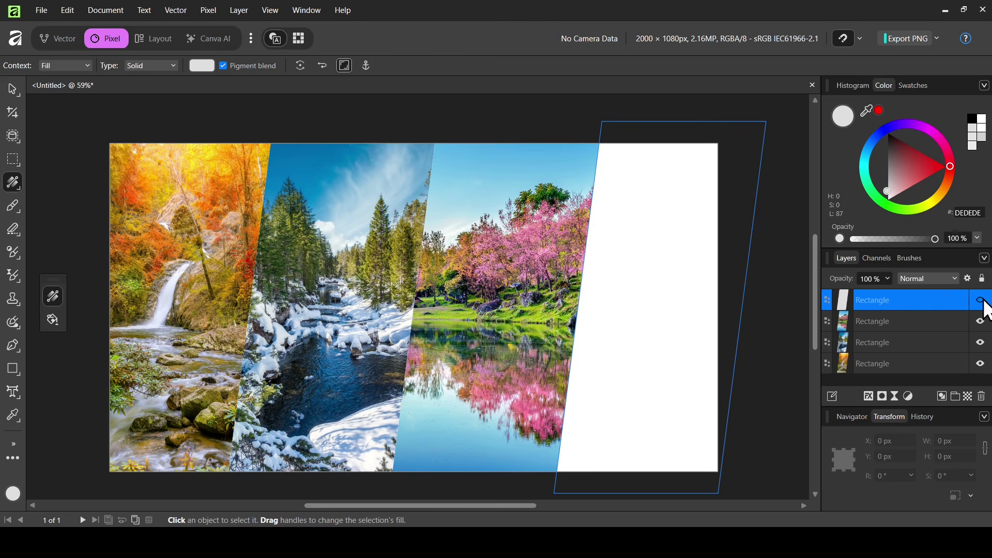
pyautogui.click(982, 301)
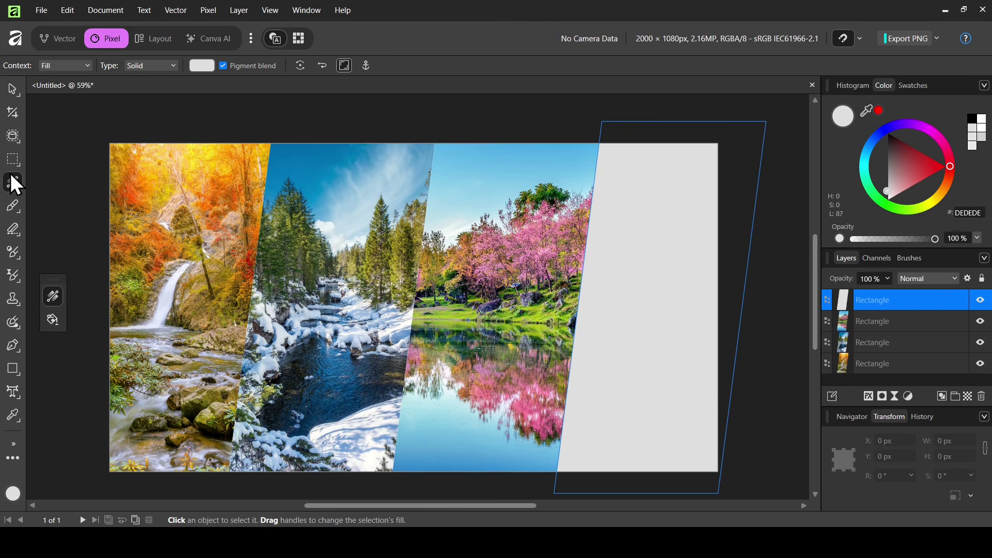
pyautogui.click(154, 67)
pyautogui.press('Escape')
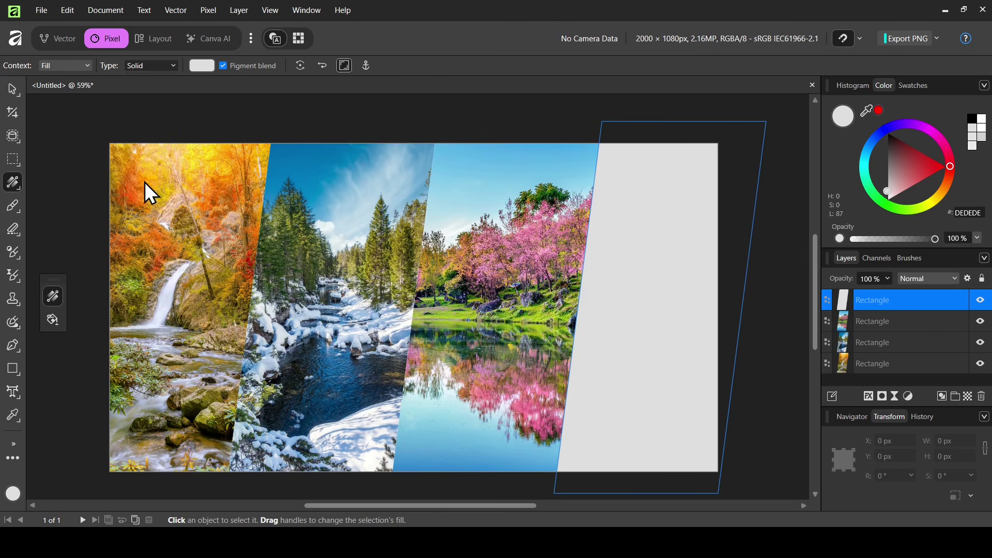
pyautogui.hotkey('ctrl', 'shift', 'p')
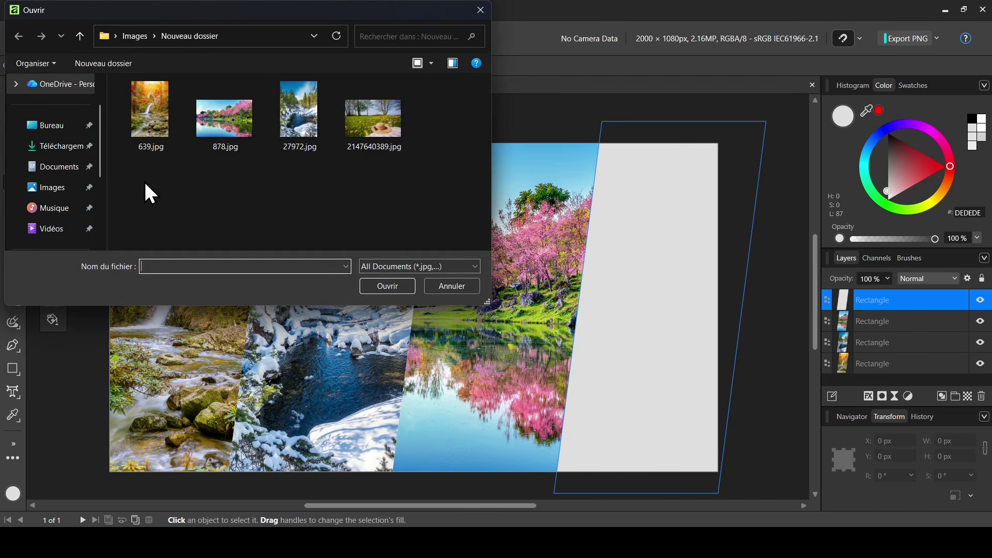
pyautogui.doubleClick(381, 132)
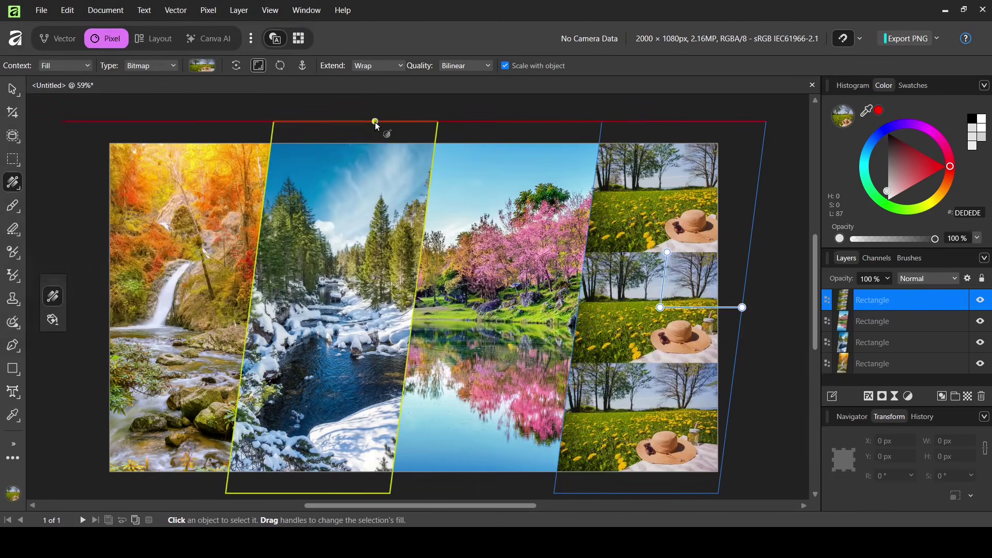
pyautogui.click(281, 64)
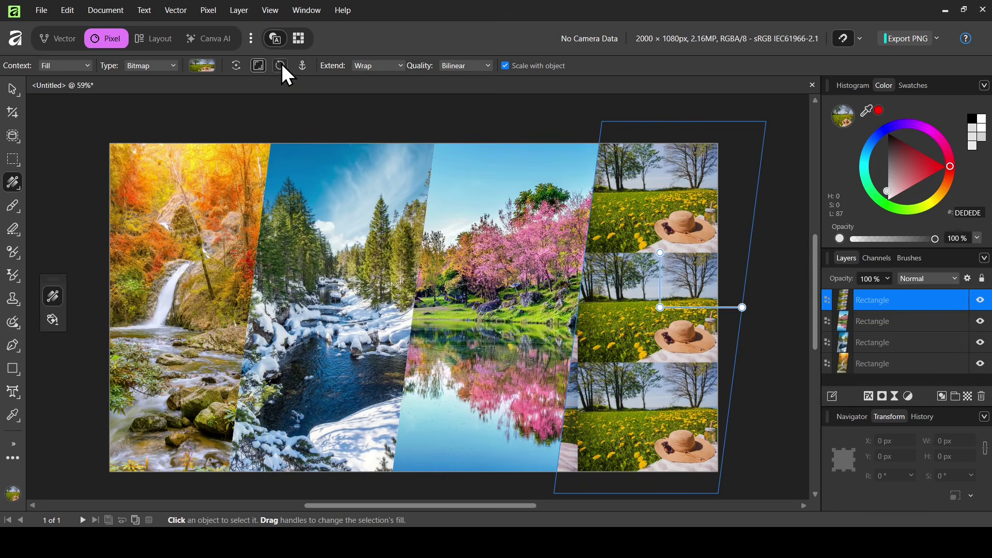
# Set the meadow fill's extend mode to Zero, enlarge it to cover the rightmost rectangle and shift it left to show more of the hat
pyautogui.click(365, 64)
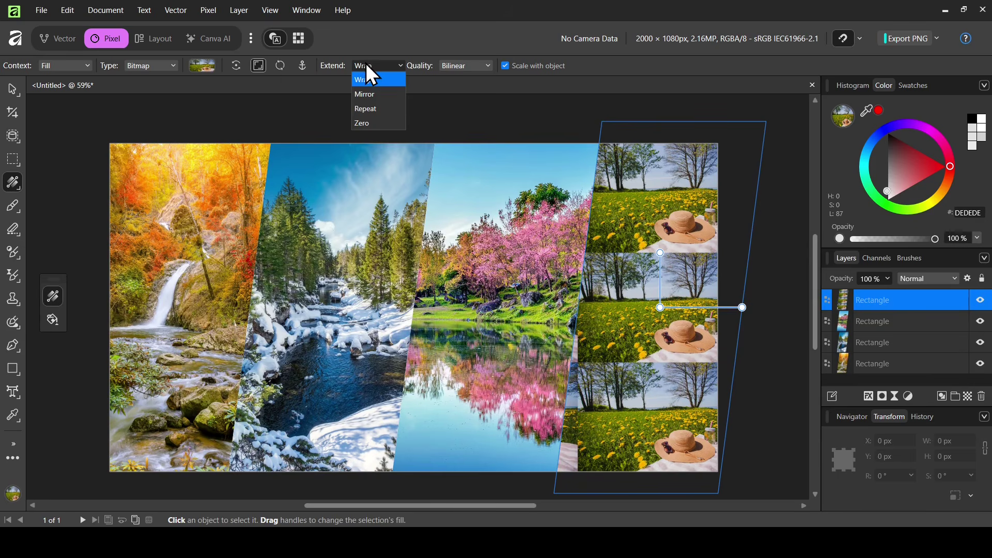
pyautogui.click(377, 123)
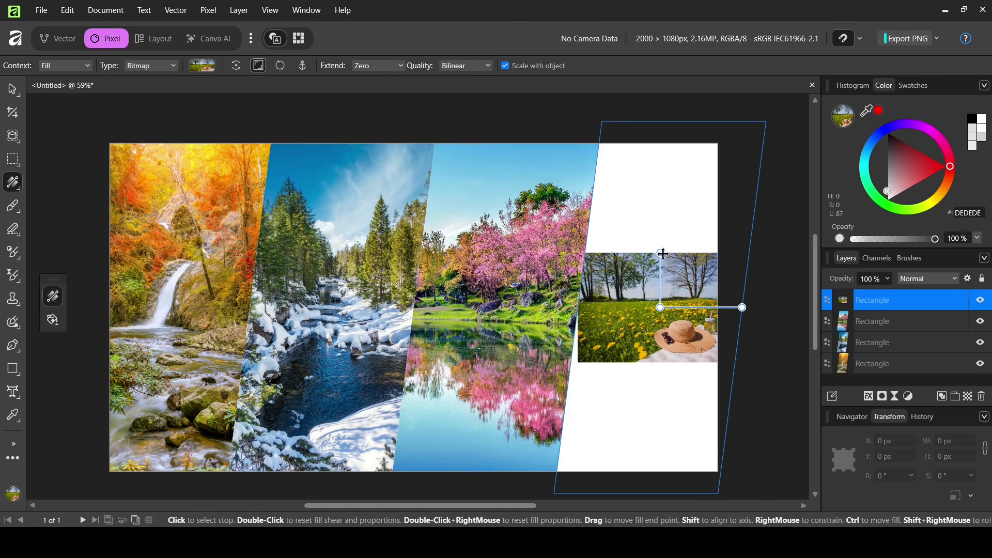
pyautogui.moveTo(661, 253); pyautogui.dragTo(661, 138)
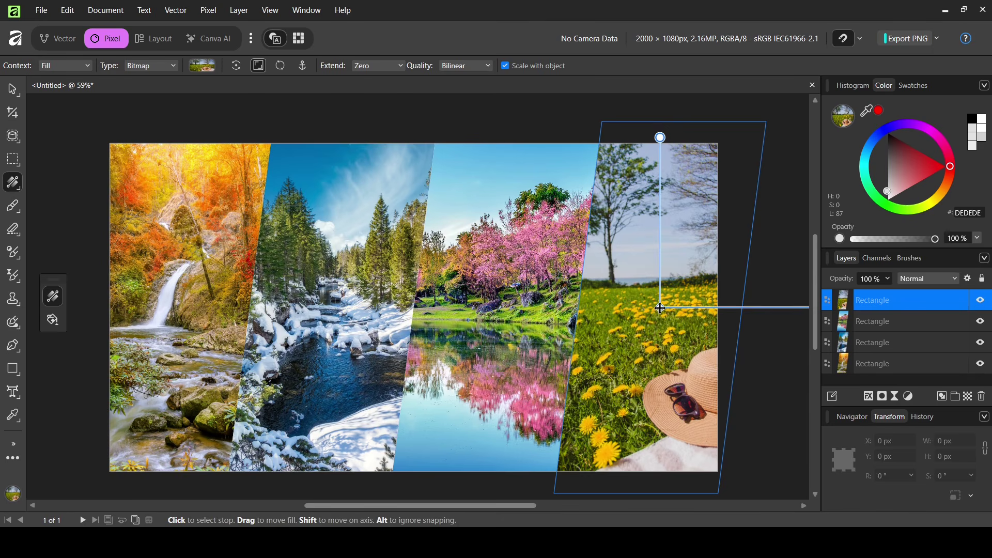
pyautogui.moveTo(661, 308); pyautogui.dragTo(626, 308)
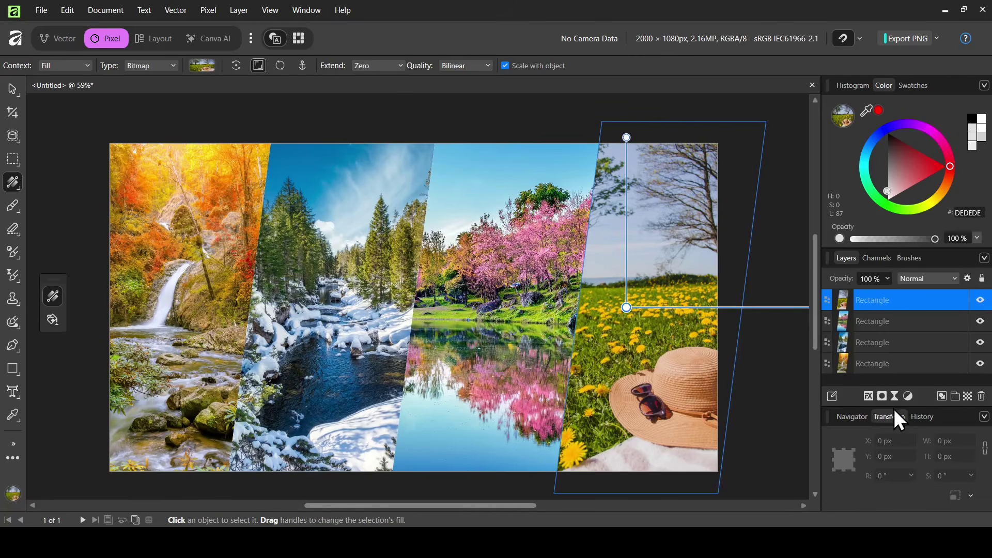
# Select all four slanted rectangles and group them
pyautogui.click(851, 417)
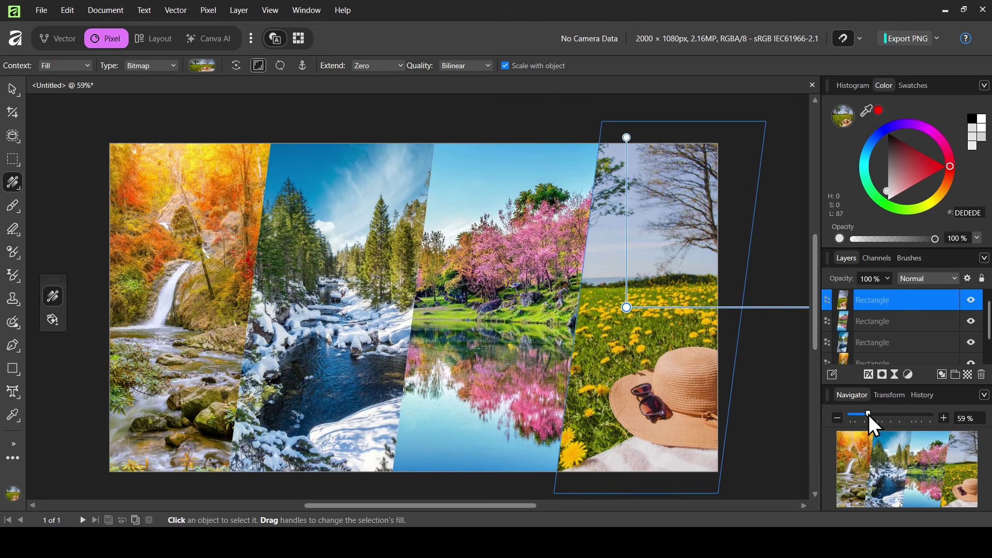
pyautogui.moveTo(869, 415); pyautogui.dragTo(866, 418)
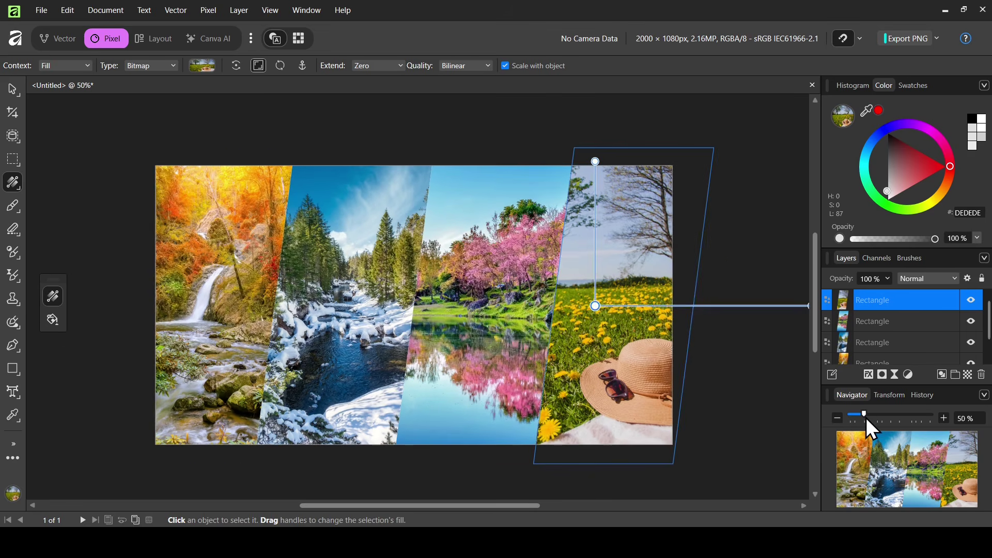
pyautogui.click(17, 89)
pyautogui.moveTo(109, 120); pyautogui.dragTo(738, 469)
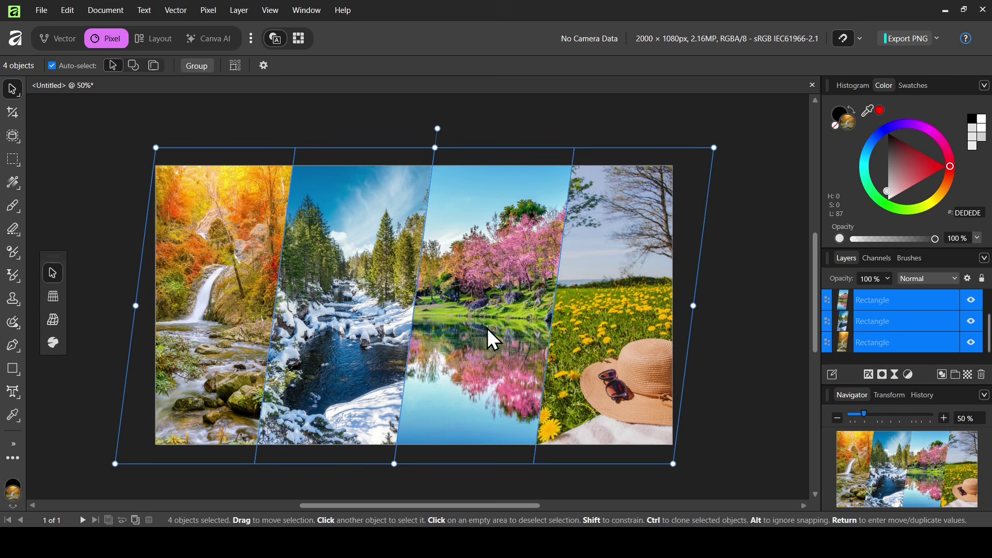
pyautogui.click(957, 374)
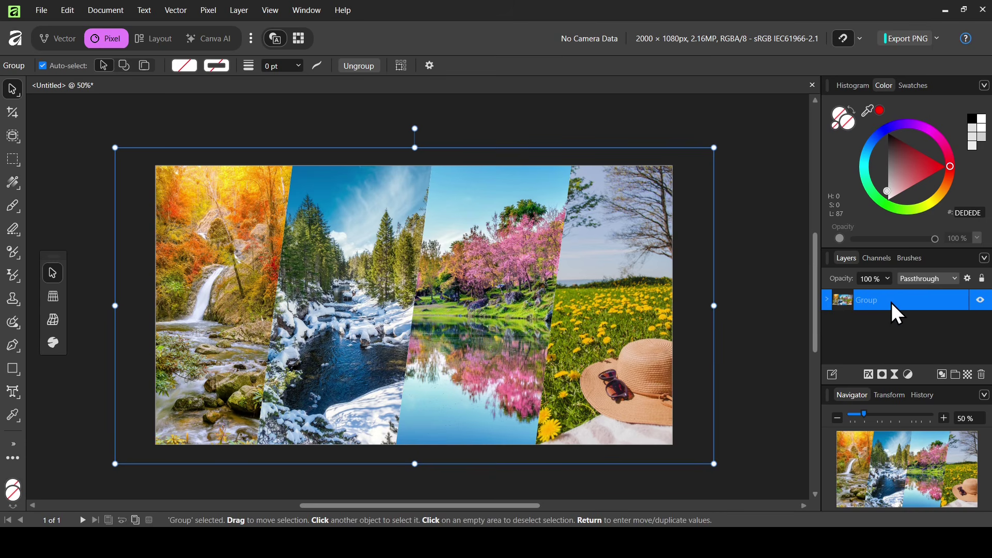
# Add an Outline layer effect to the group and set its color to white
pyautogui.click(869, 375)
pyautogui.moveTo(683, 26); pyautogui.dragTo(796, 115)
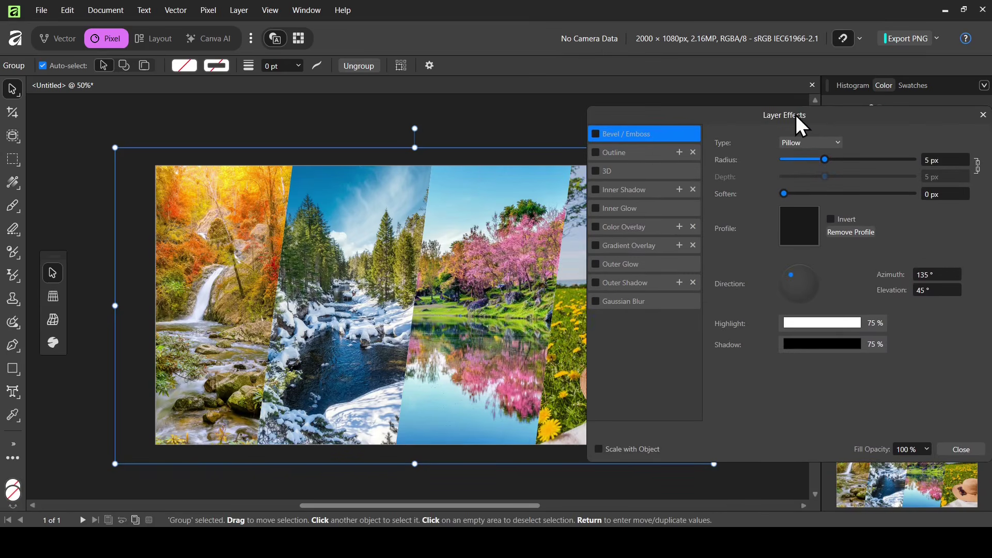
pyautogui.click(631, 152)
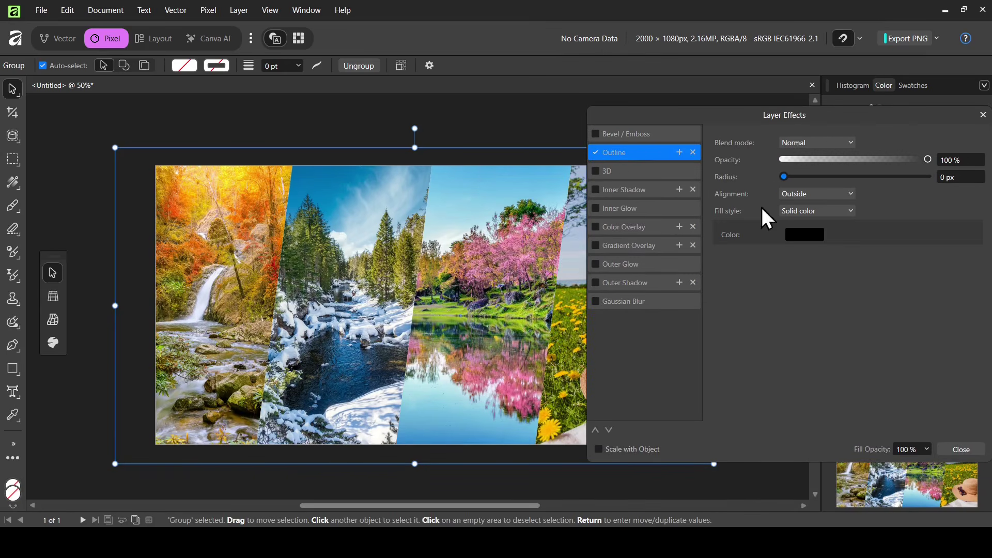
pyautogui.click(814, 237)
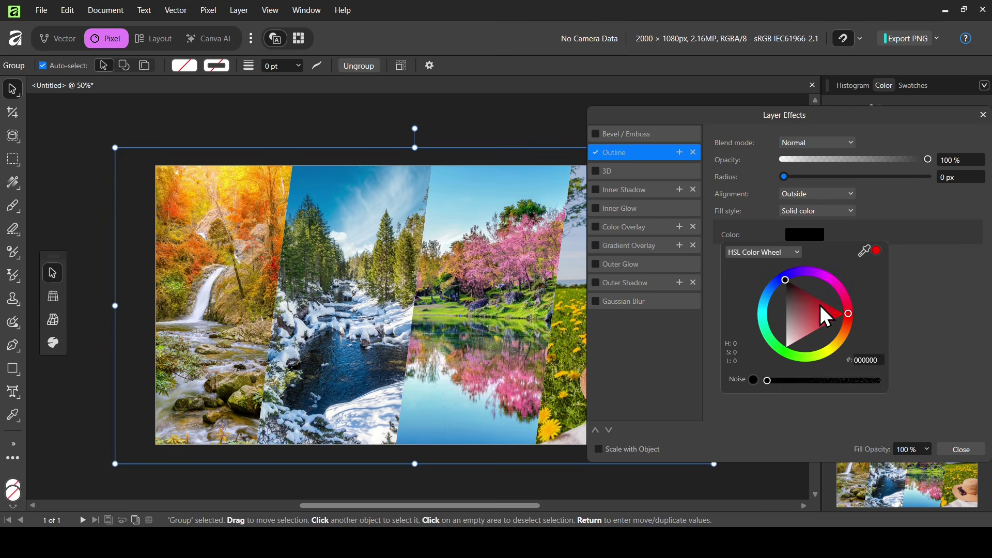
pyautogui.moveTo(821, 306); pyautogui.dragTo(776, 376)
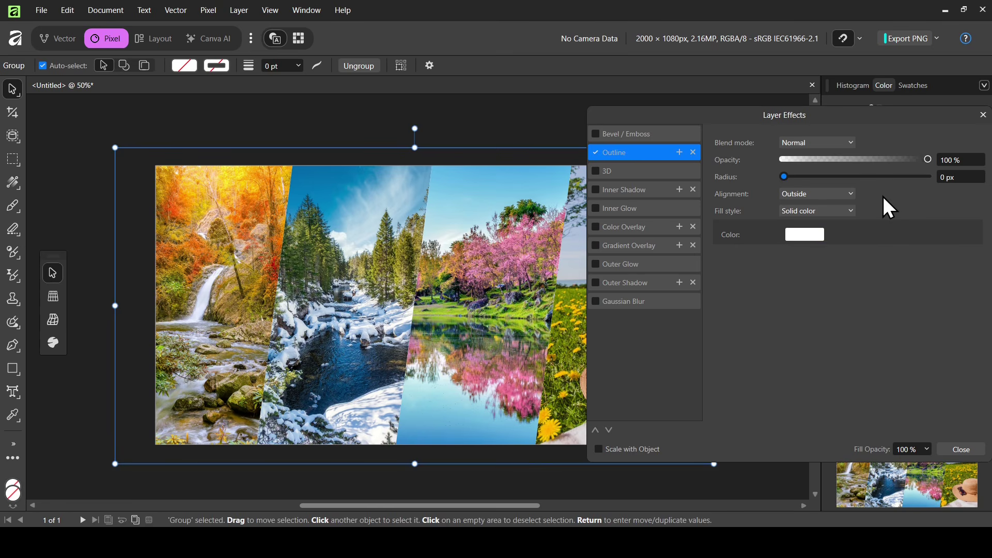
# Set the group's outline alignment to Center with a radius of 9 px
pyautogui.click(844, 195)
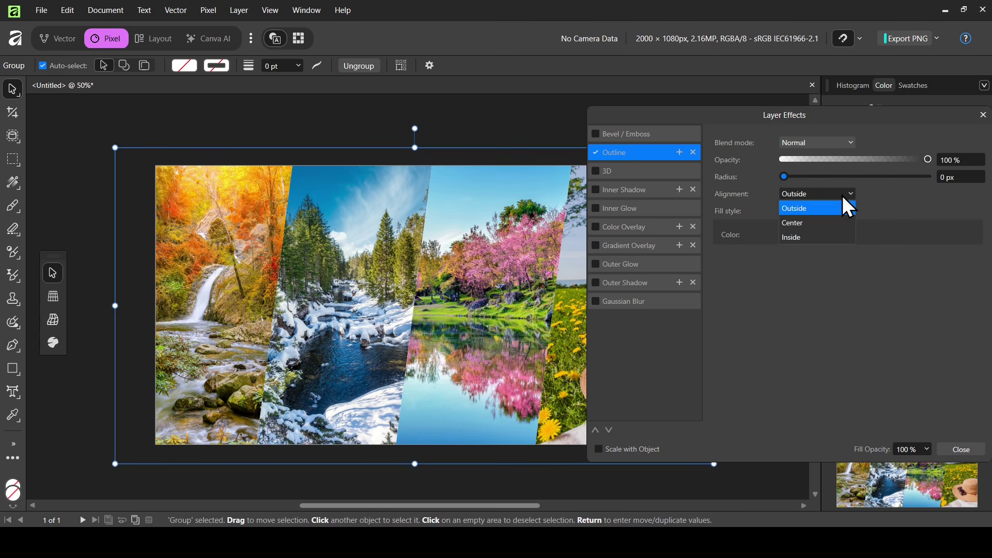
pyautogui.click(827, 223)
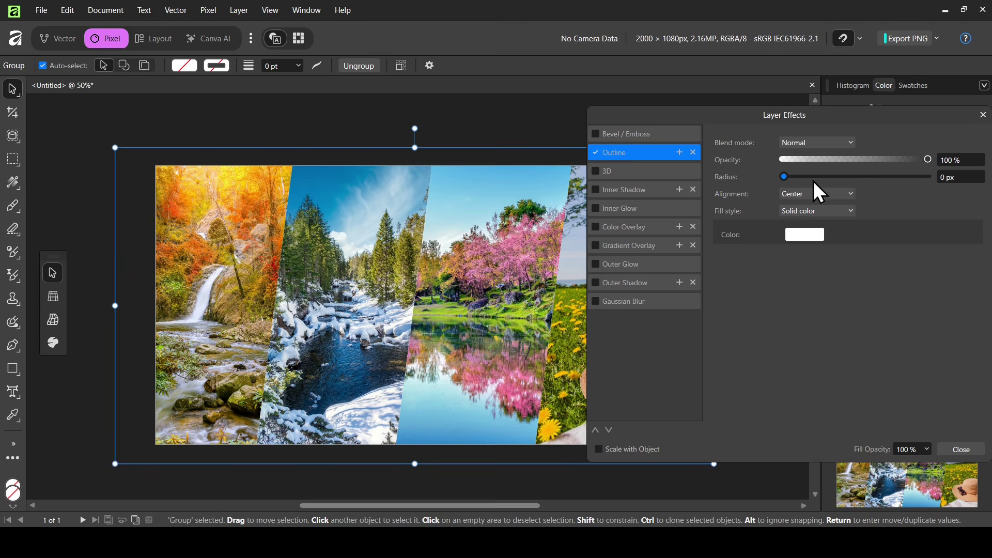
pyautogui.moveTo(793, 181); pyautogui.dragTo(845, 178)
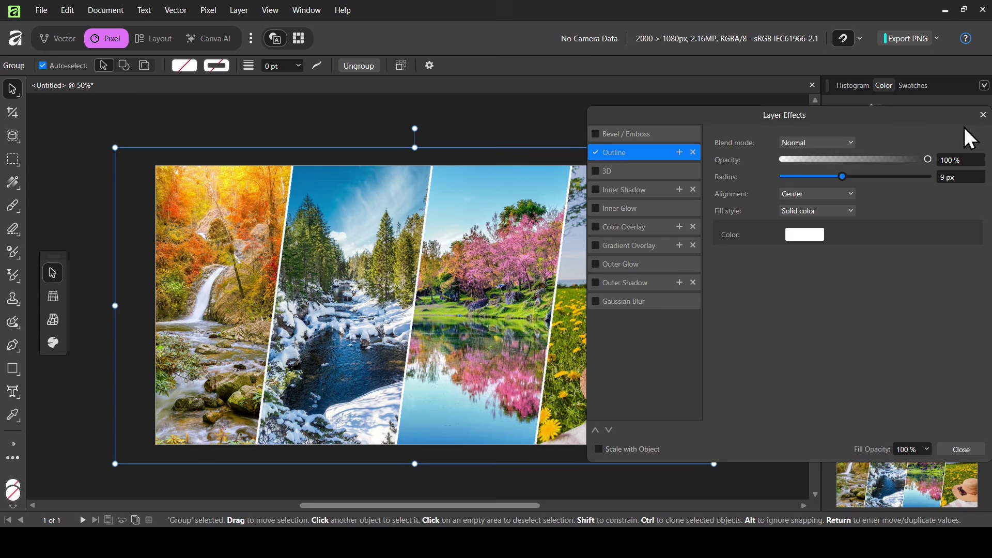
pyautogui.click(984, 115)
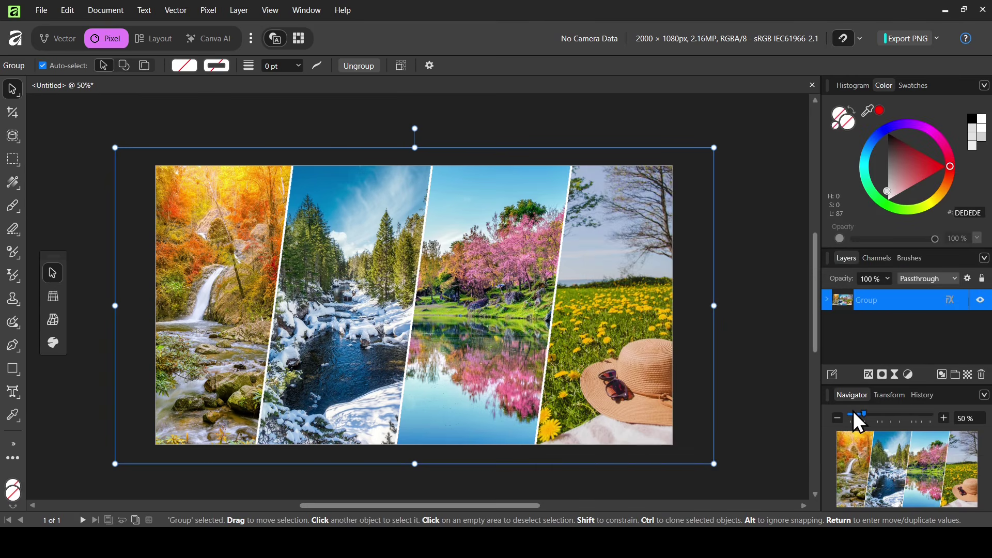
# Hide the collage group and draw a tall rectangle left of center that extends past the canvas's upper and lower edges
pyautogui.click(871, 414)
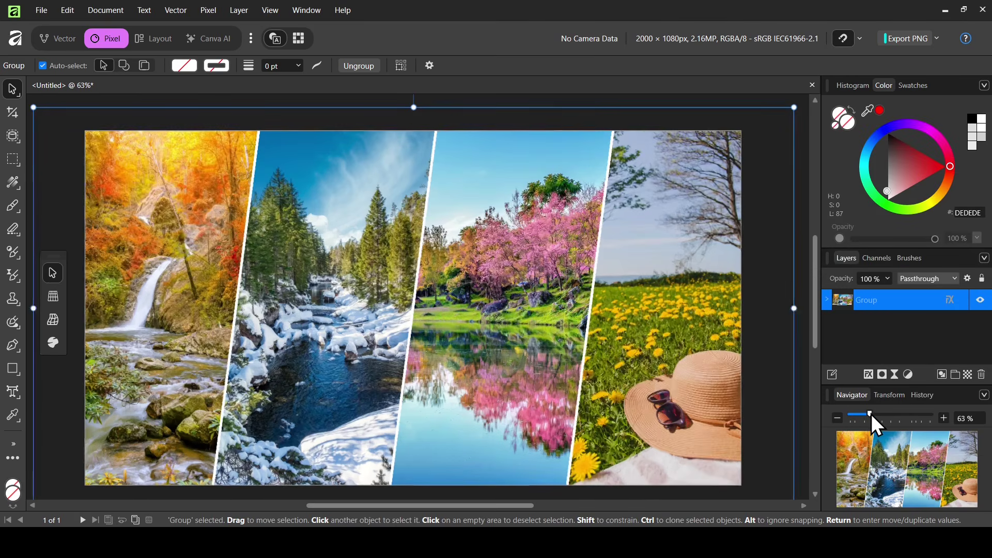
pyautogui.click(980, 301)
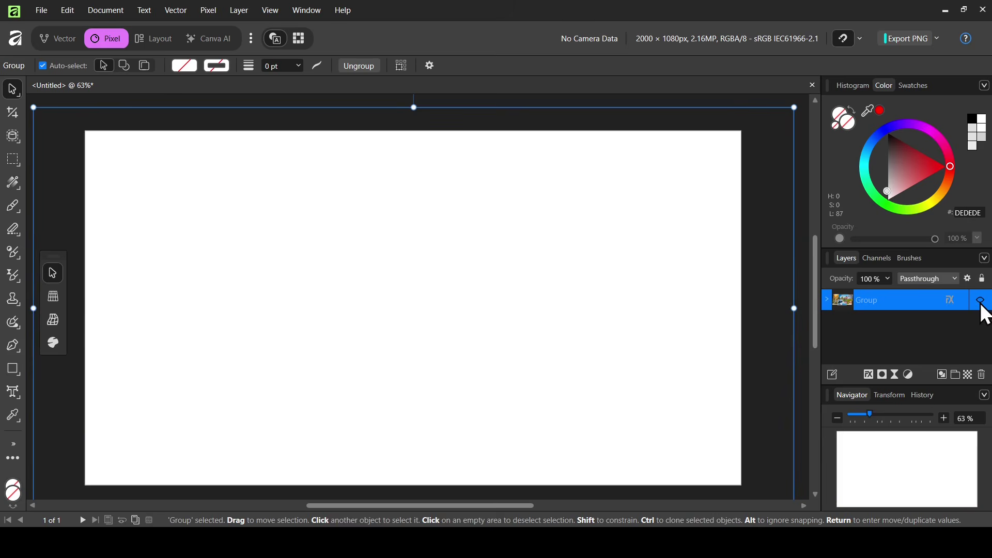
pyautogui.click(17, 374)
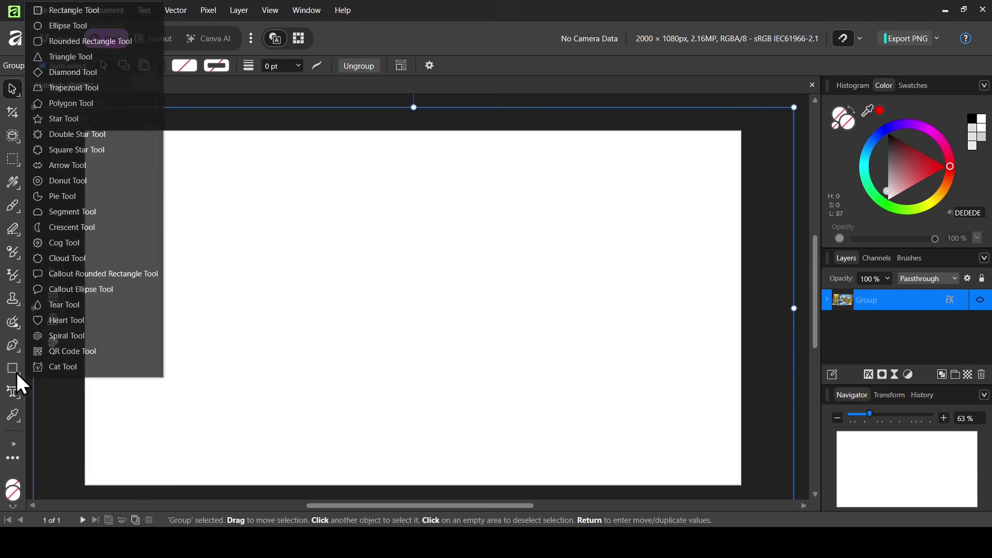
pyautogui.click(109, 10)
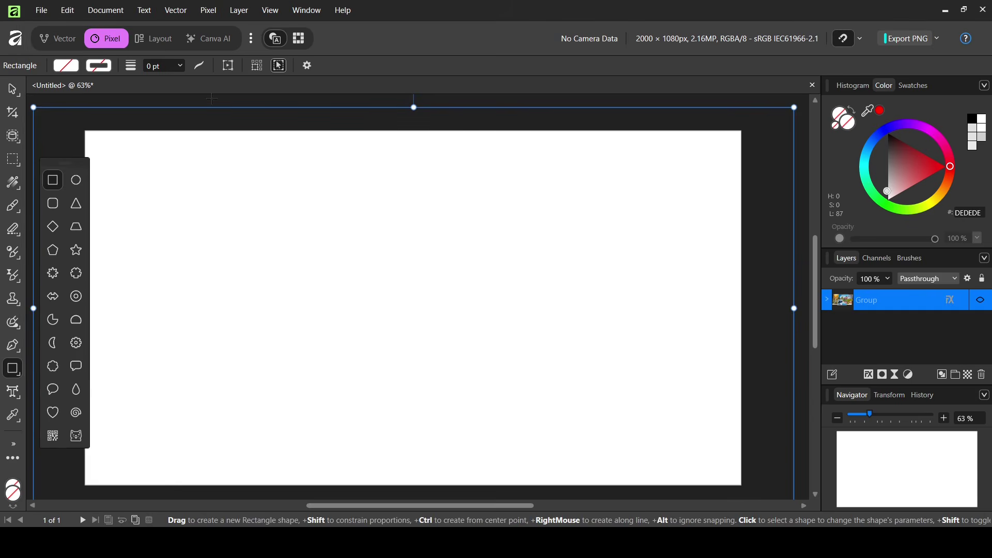
pyautogui.moveTo(212, 98); pyautogui.dragTo(453, 439)
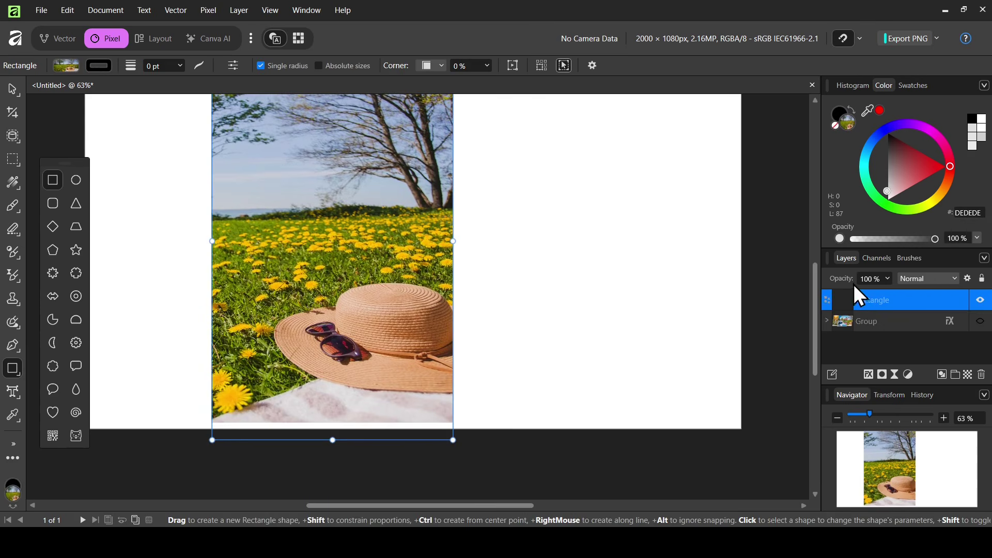
pyautogui.moveTo(814, 297); pyautogui.dragTo(815, 246)
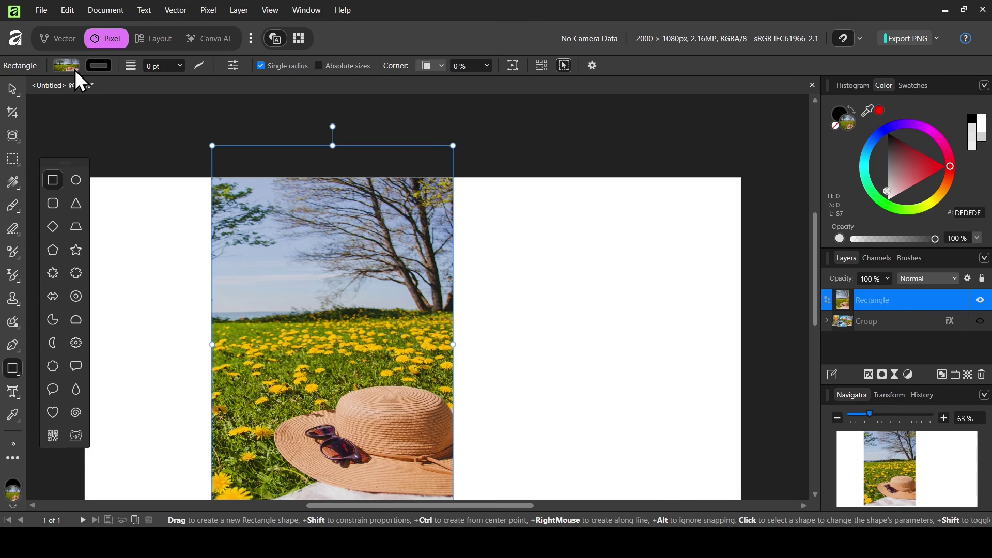
# Replace the new rectangle's image fill with solid light gray D0D0D0
pyautogui.click(70, 67)
pyautogui.click(122, 166)
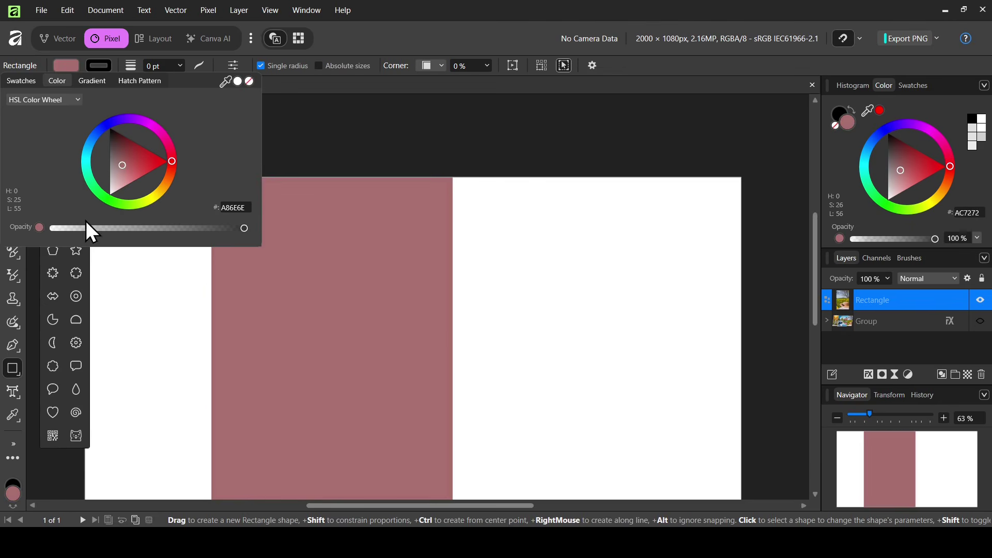
pyautogui.moveTo(85, 221); pyautogui.dragTo(82, 192)
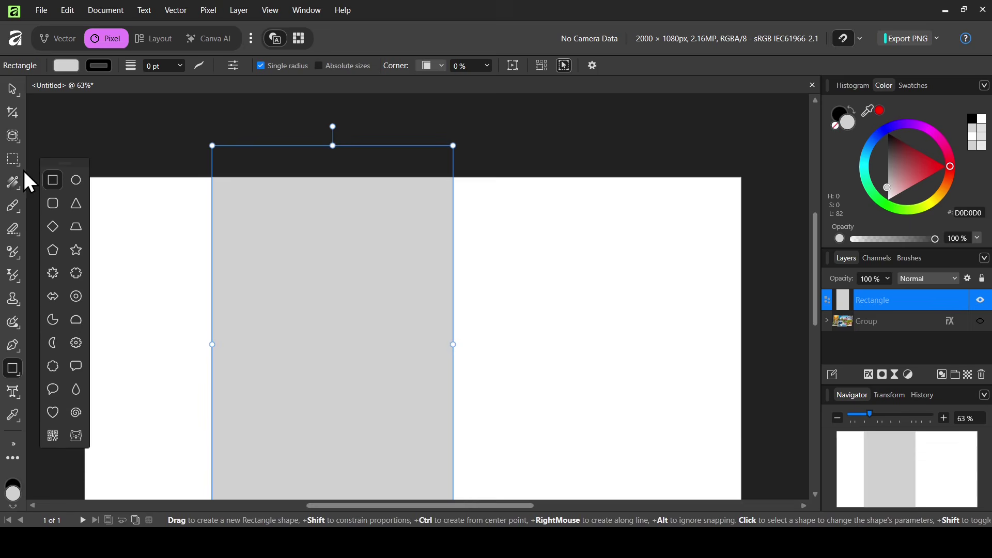
# Select the gray rectangle with the Fill Tool and review the available fill types without changing the Solid fill
pyautogui.click(17, 179)
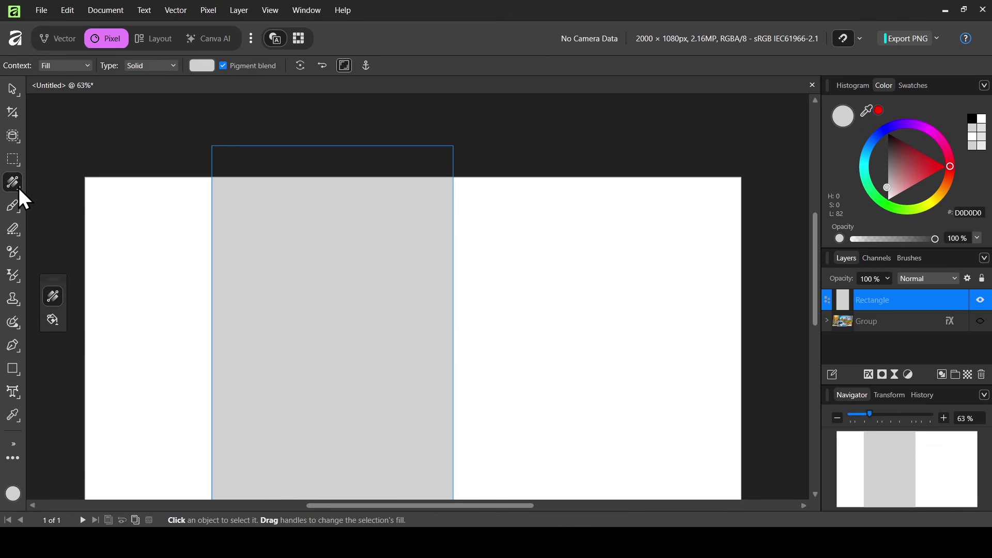
pyautogui.hotkey('ctrl', 'd')
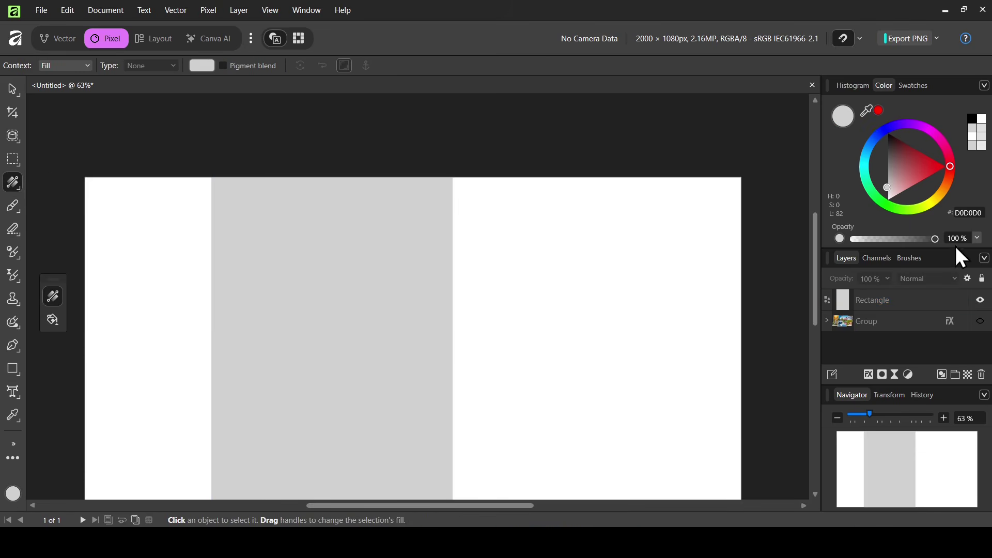
pyautogui.click(919, 304)
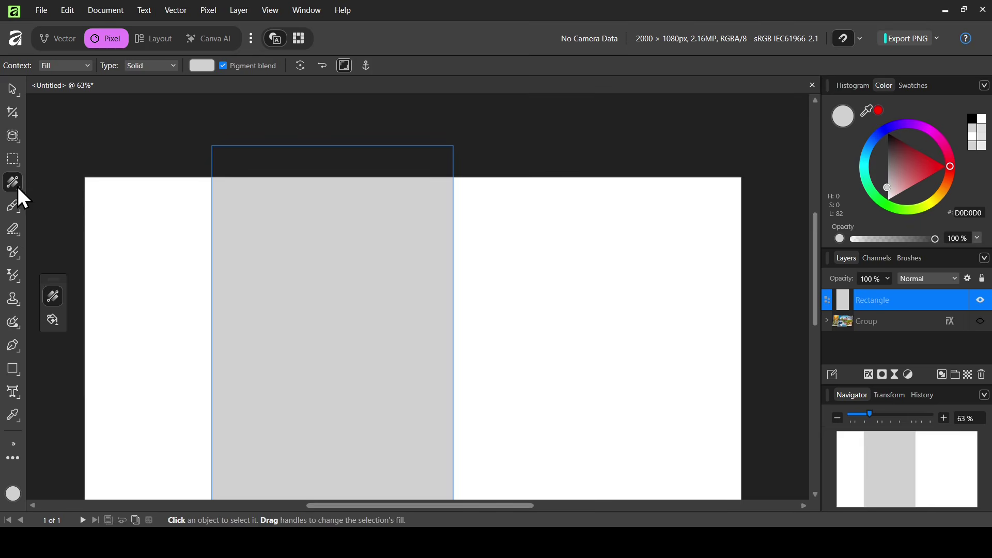
pyautogui.moveTo(18, 187)
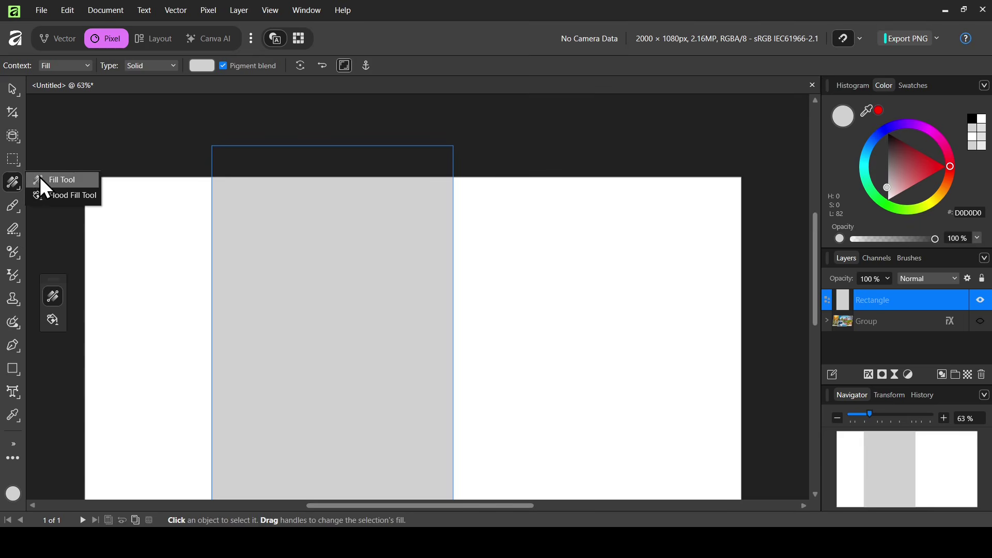
pyautogui.click(151, 67)
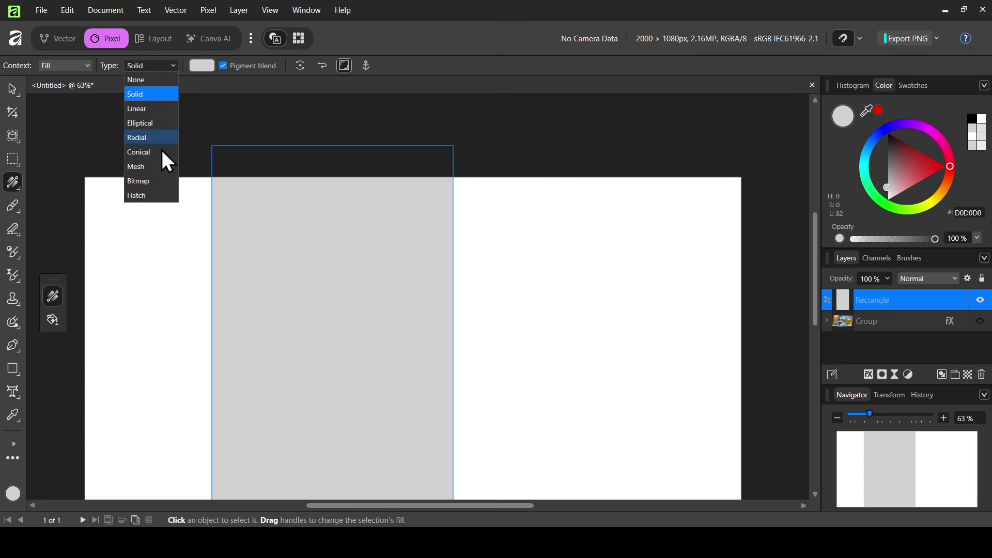
pyautogui.click(495, 33)
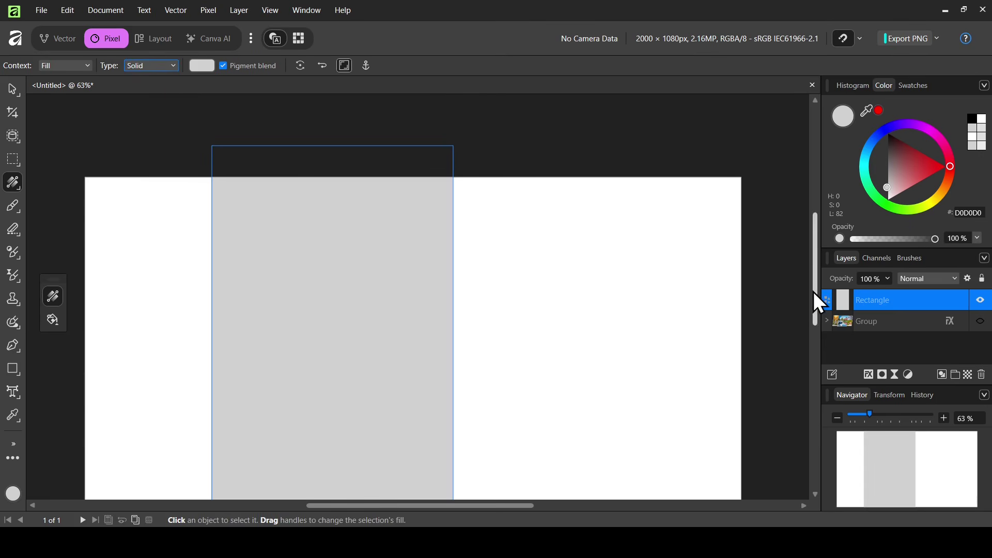
# Hide the gray rectangle and show the collage group again
pyautogui.click(981, 301)
pyautogui.click(981, 321)
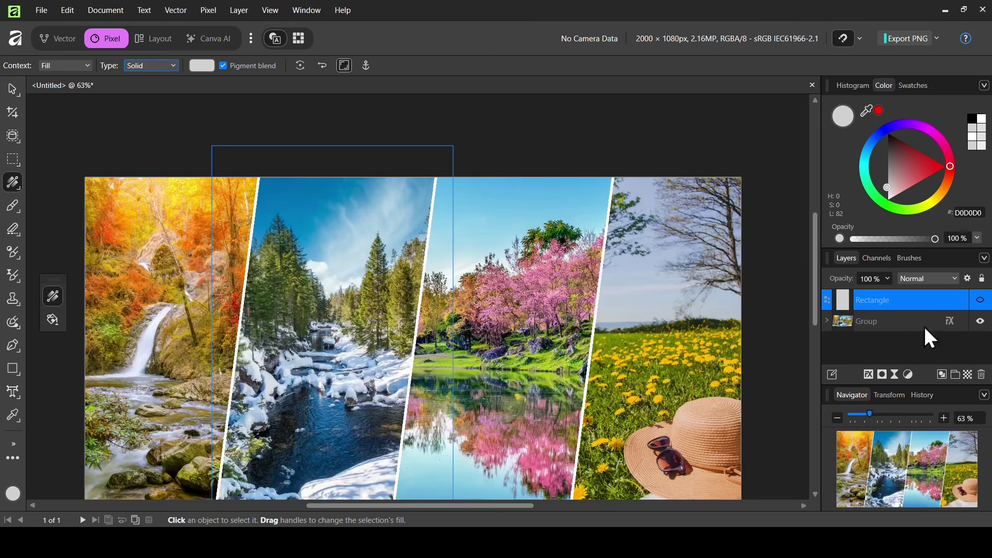